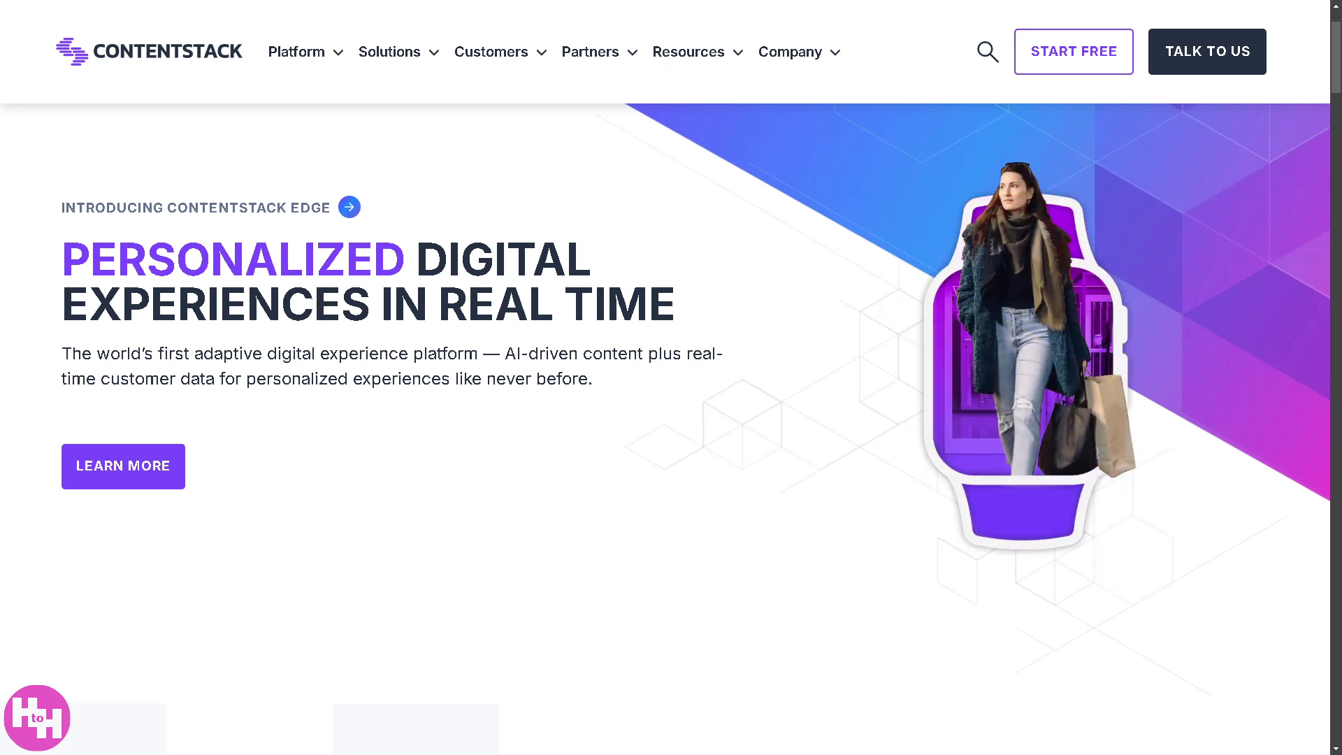
- Scroll the contentstack.com homepage down to the EDGE platform overview section
scroll(671, 420, down, 15)
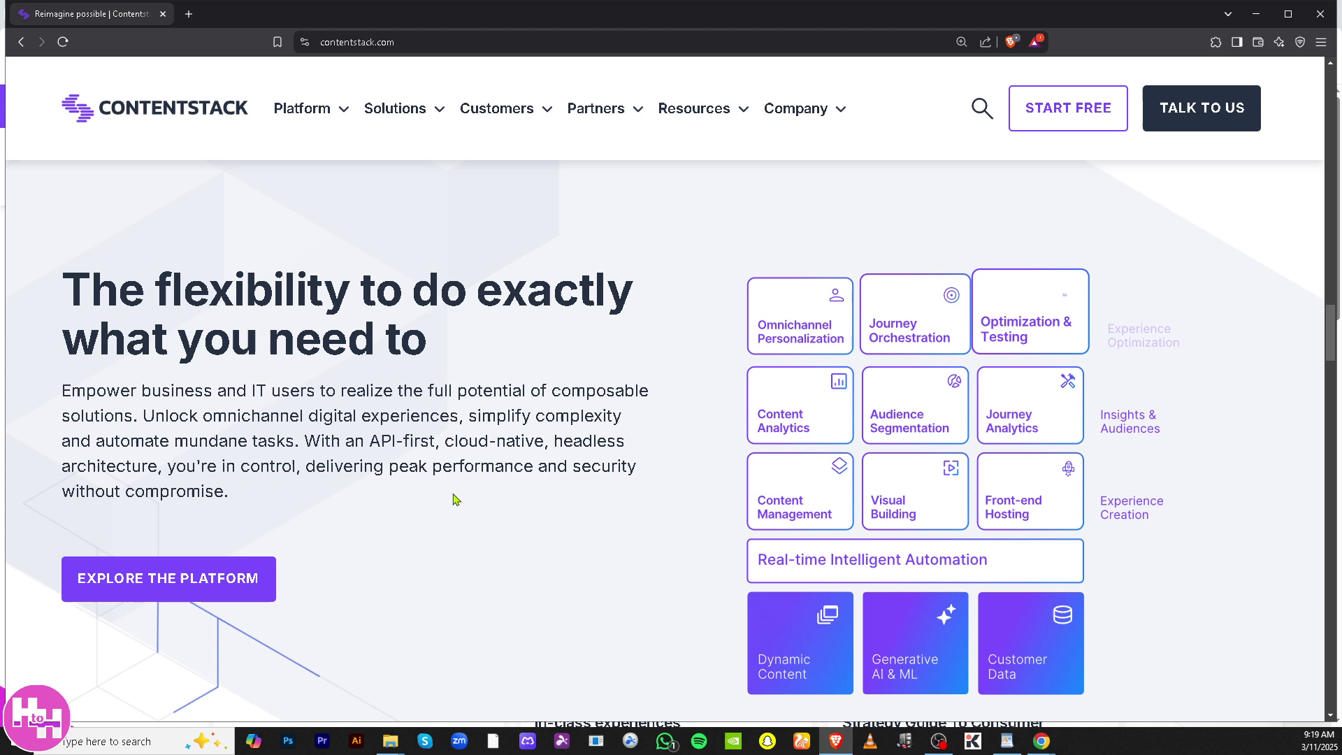
- Go full screen, then go from Talk to Us to the Start Free trial sign-up
key(F11)
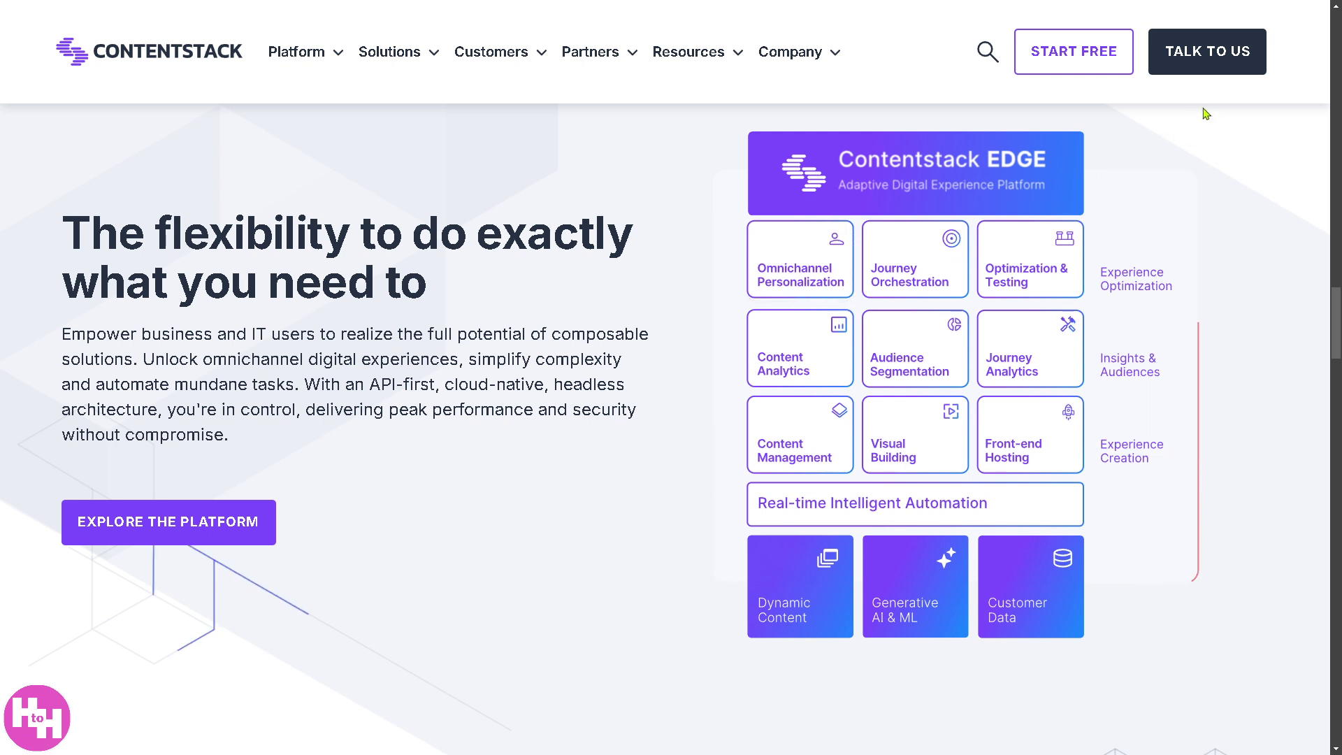
click(1217, 56)
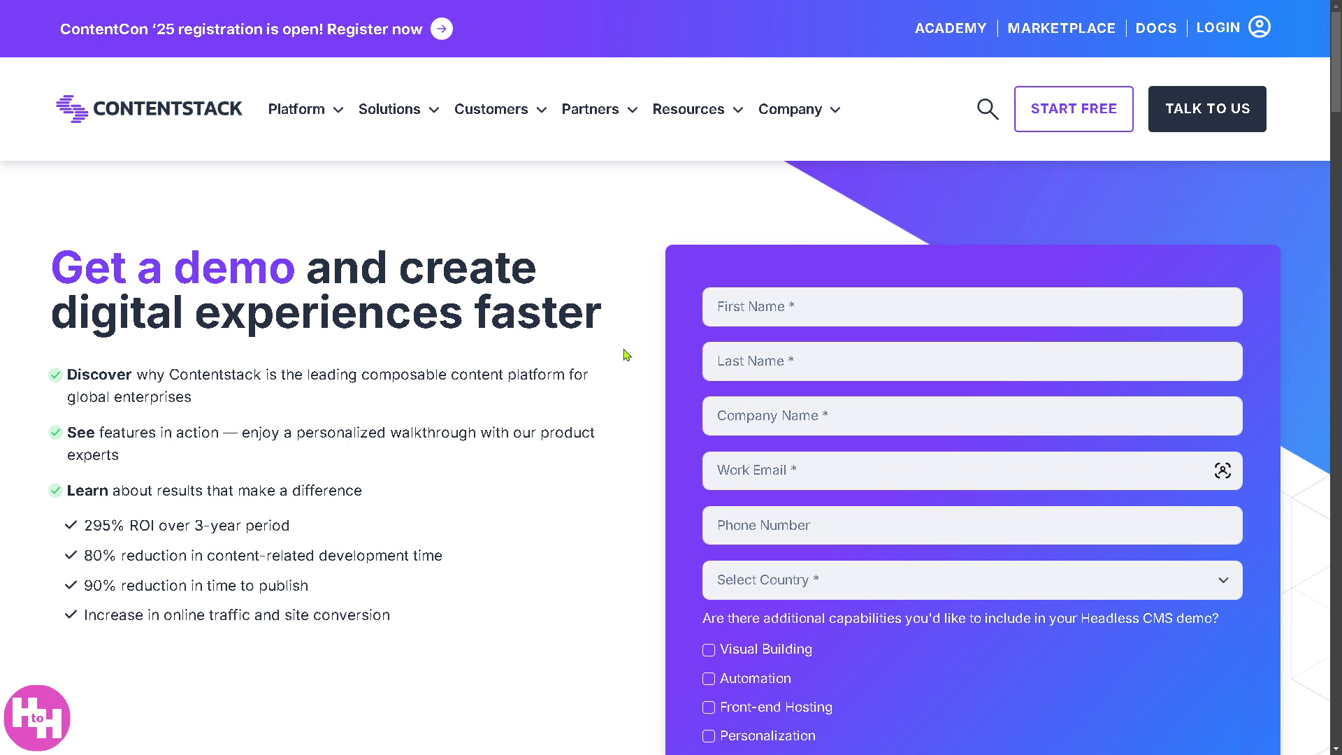
click(1081, 120)
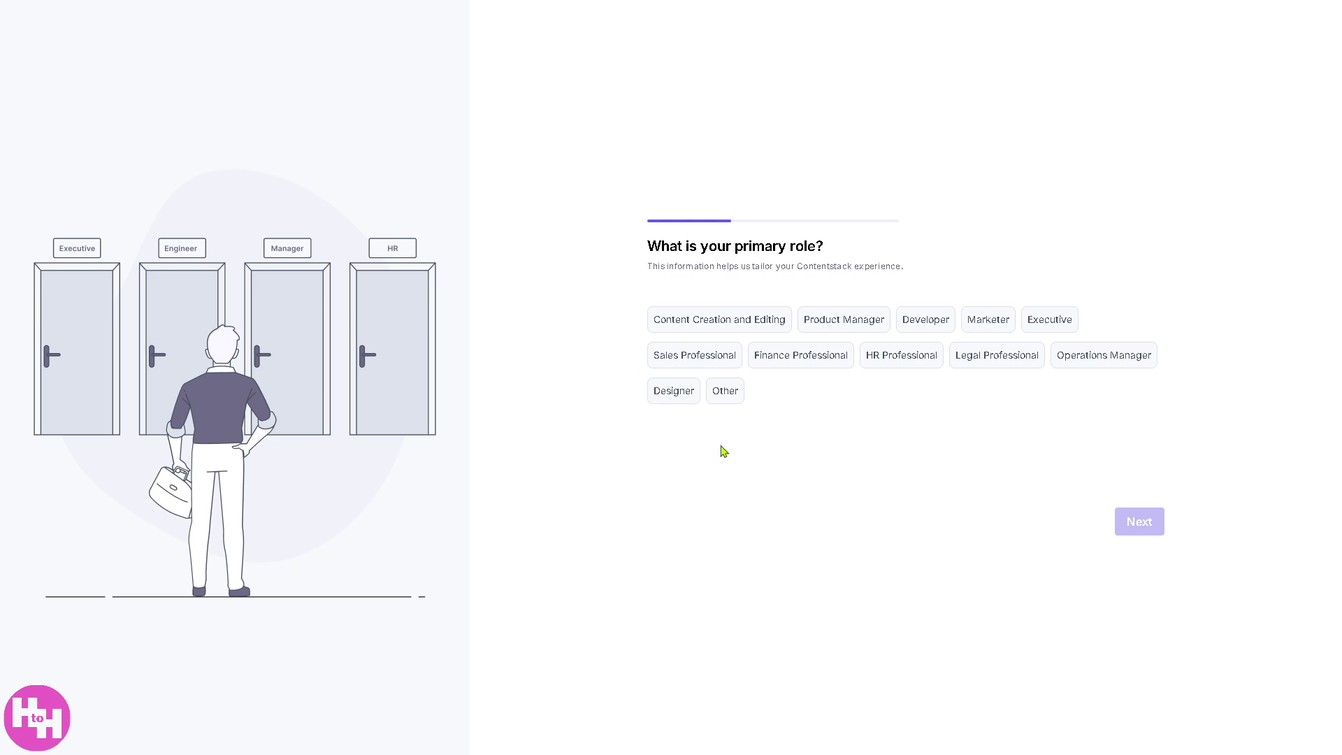
- Answer the survey with Content Creation and Editing, goal Other, industry Education, then Get Started
click(743, 324)
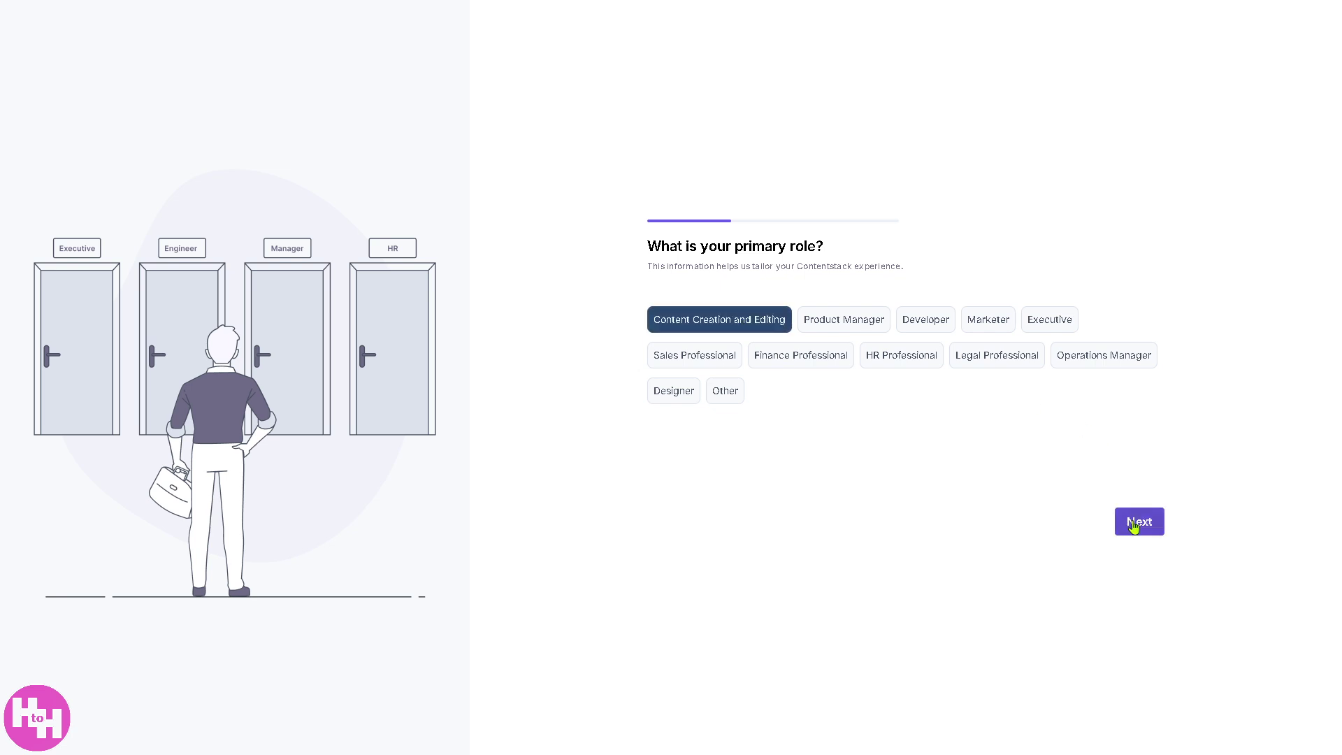
click(1137, 522)
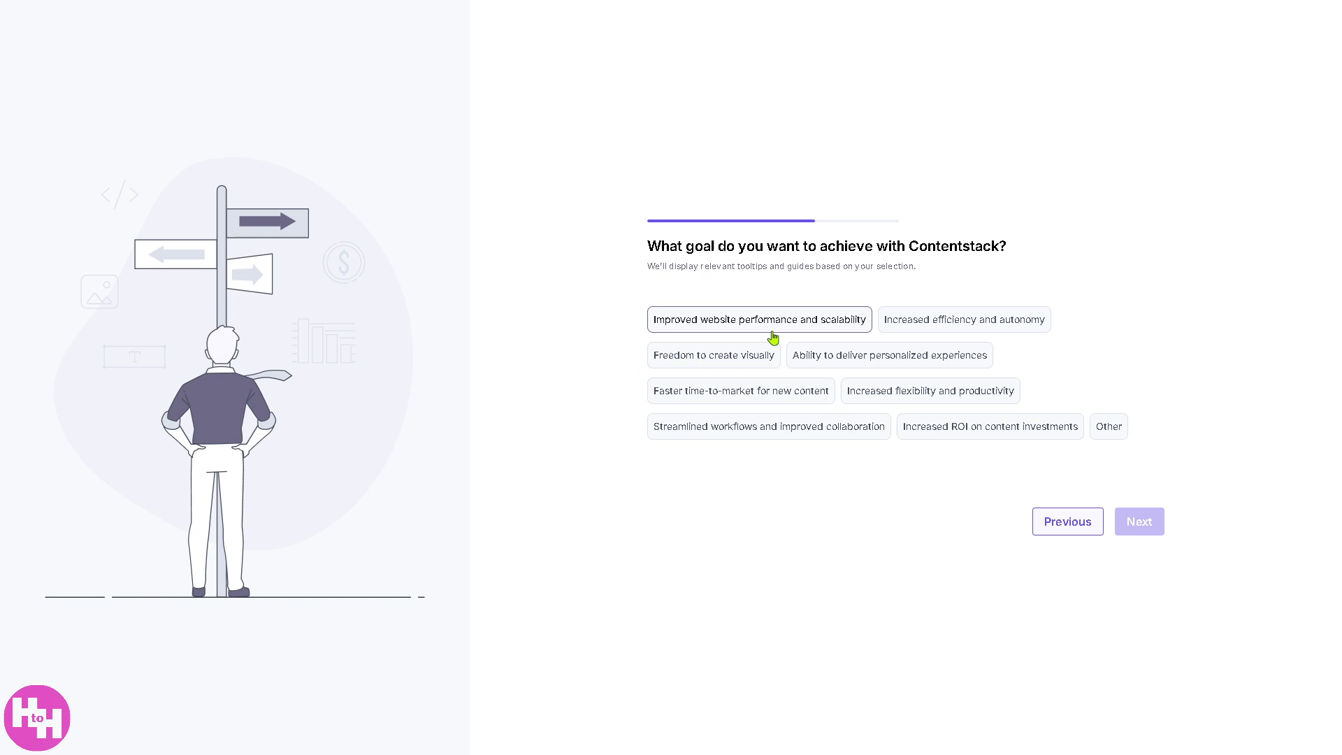
click(1108, 429)
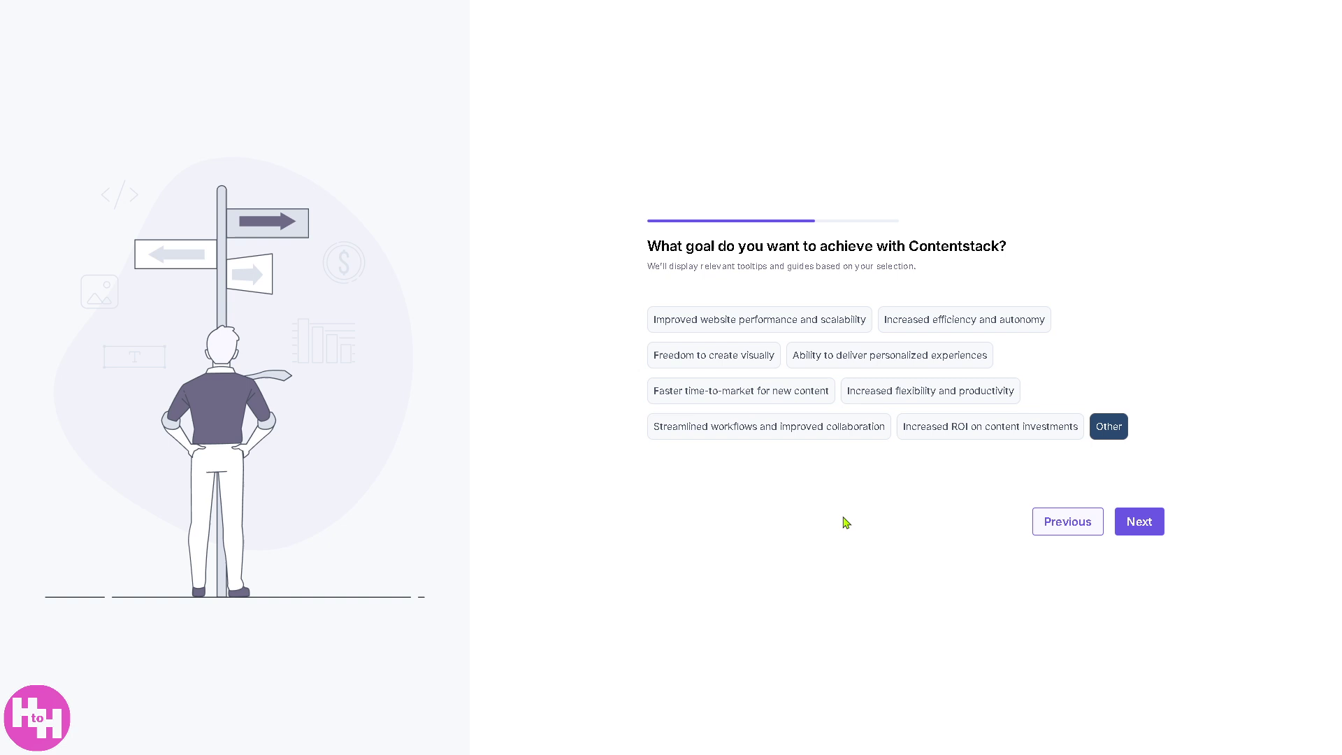
click(1138, 523)
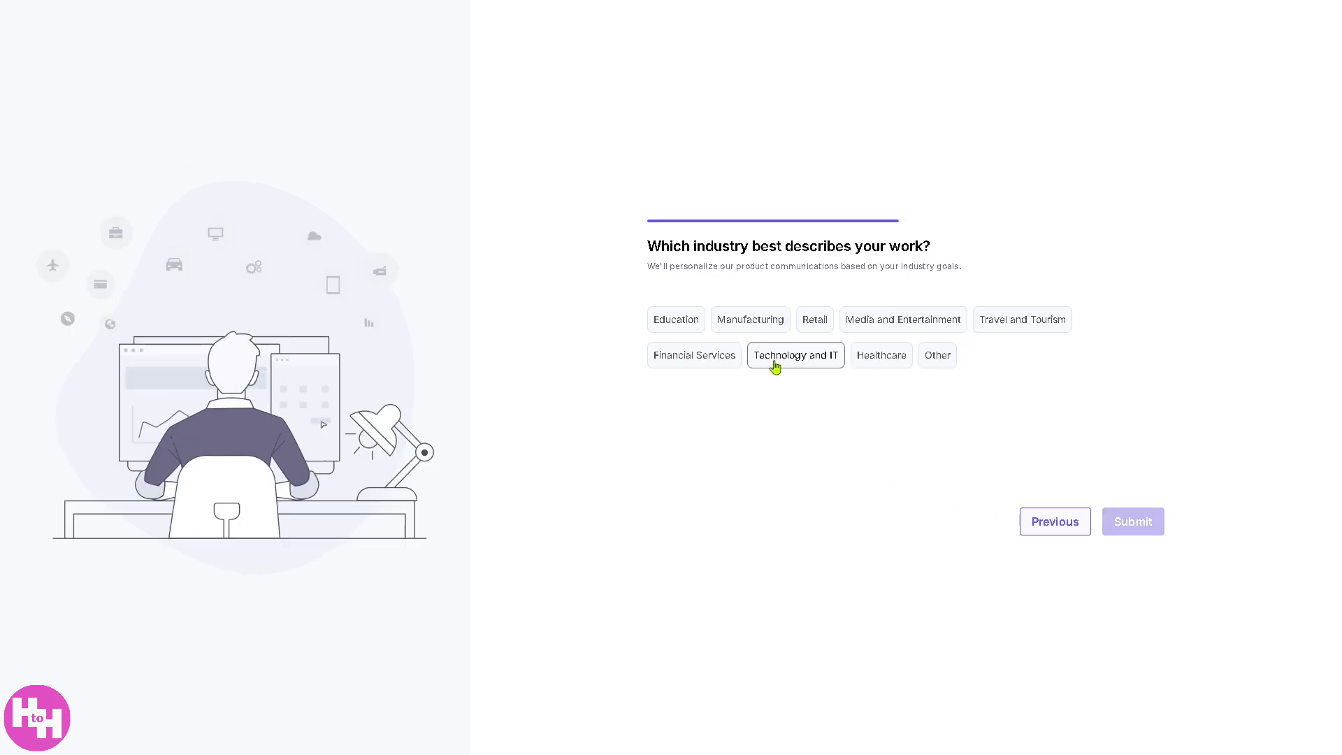
click(688, 325)
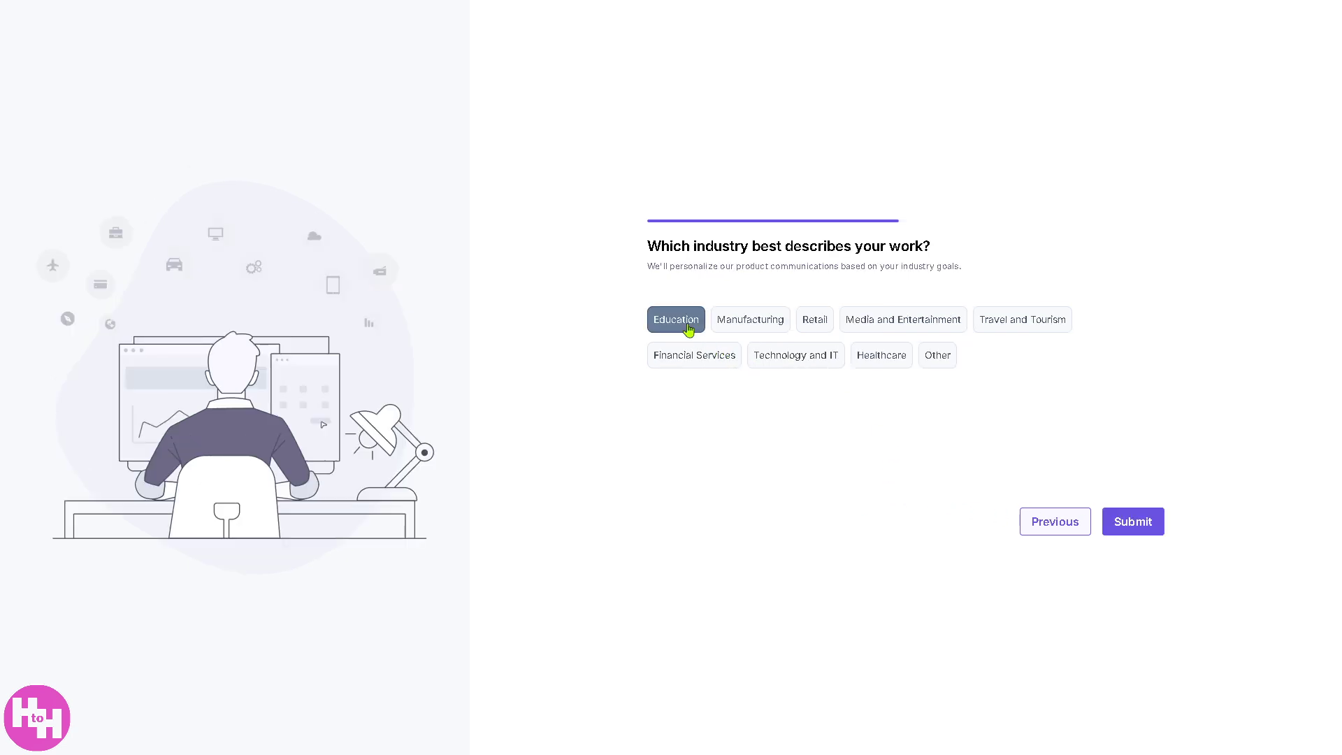
click(1141, 530)
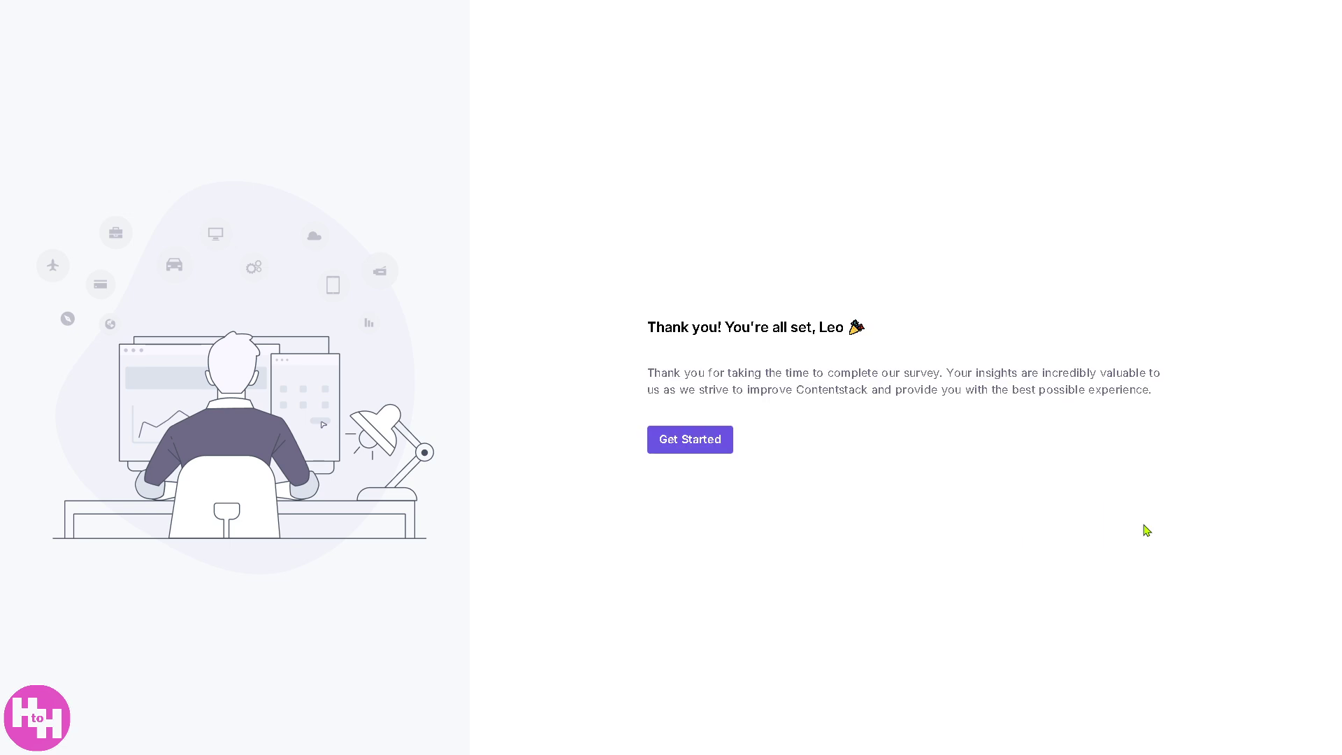
click(718, 443)
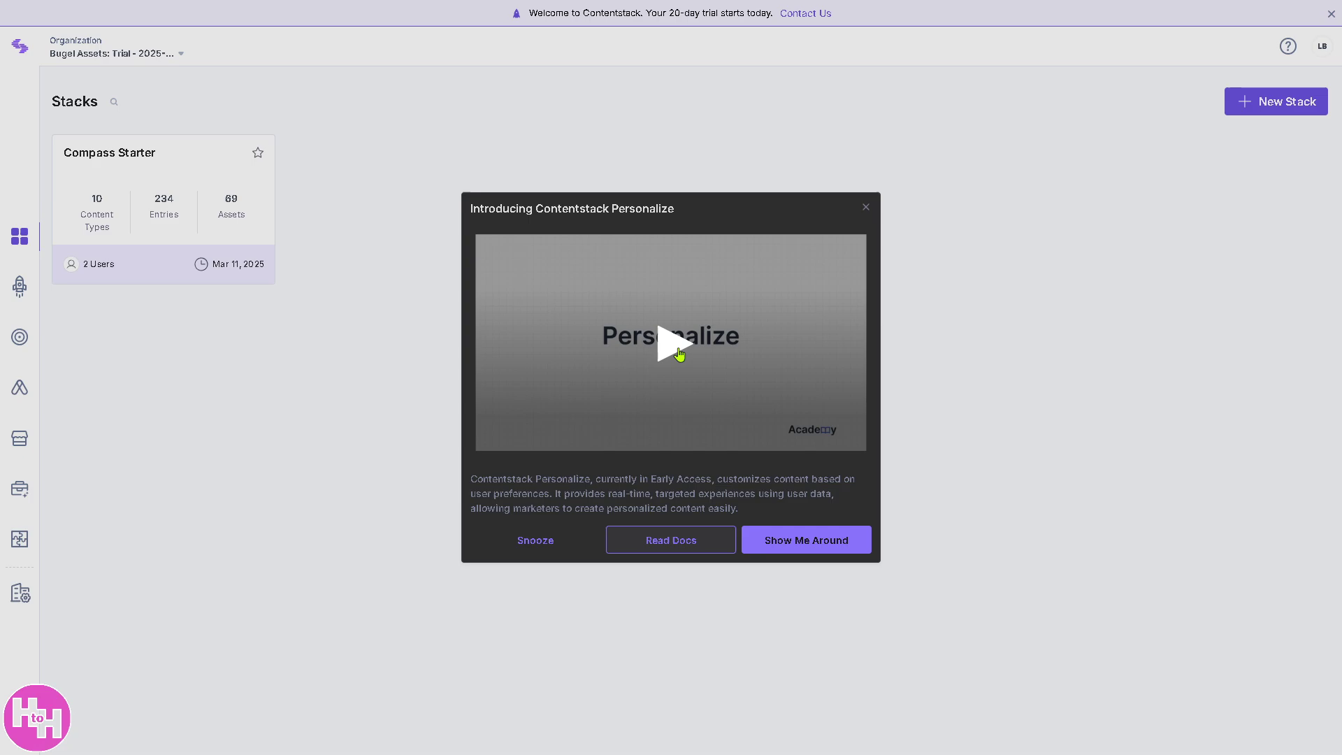
- Close the Personalize introduction and go to the Launch projects area
click(866, 209)
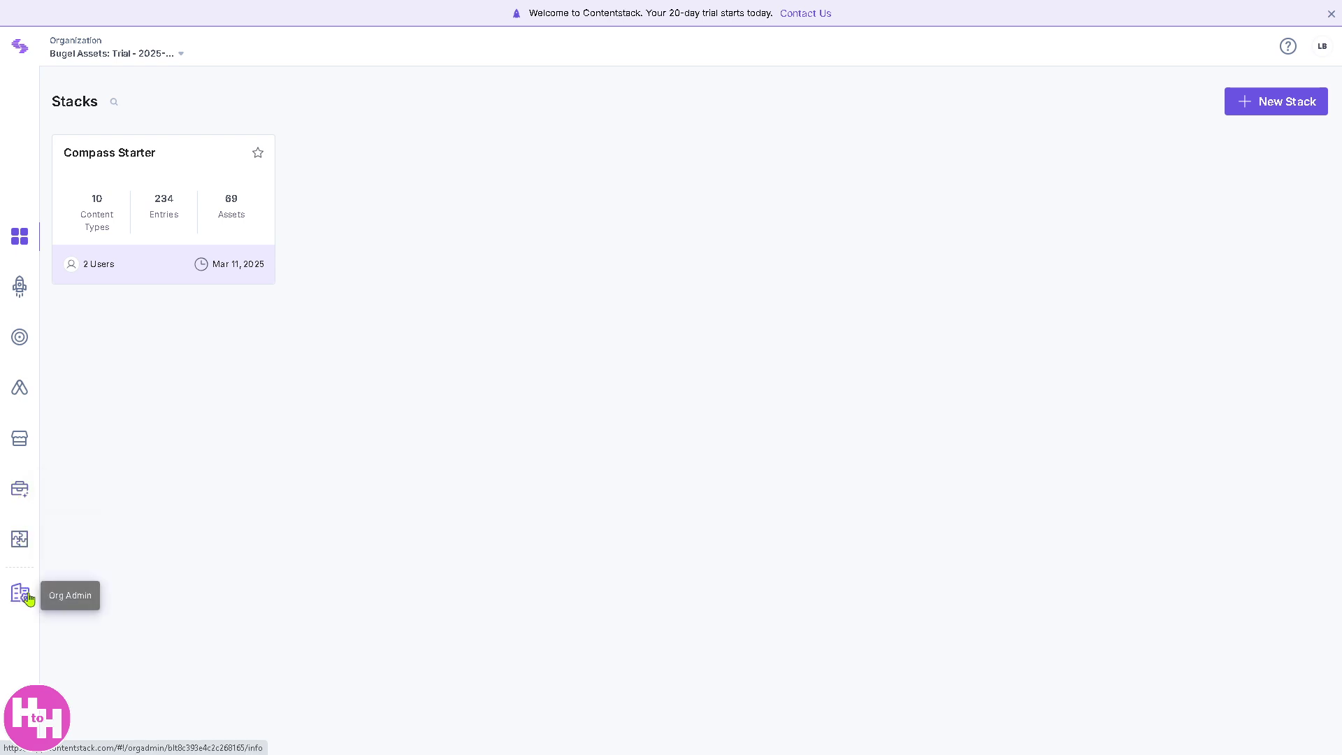
click(22, 288)
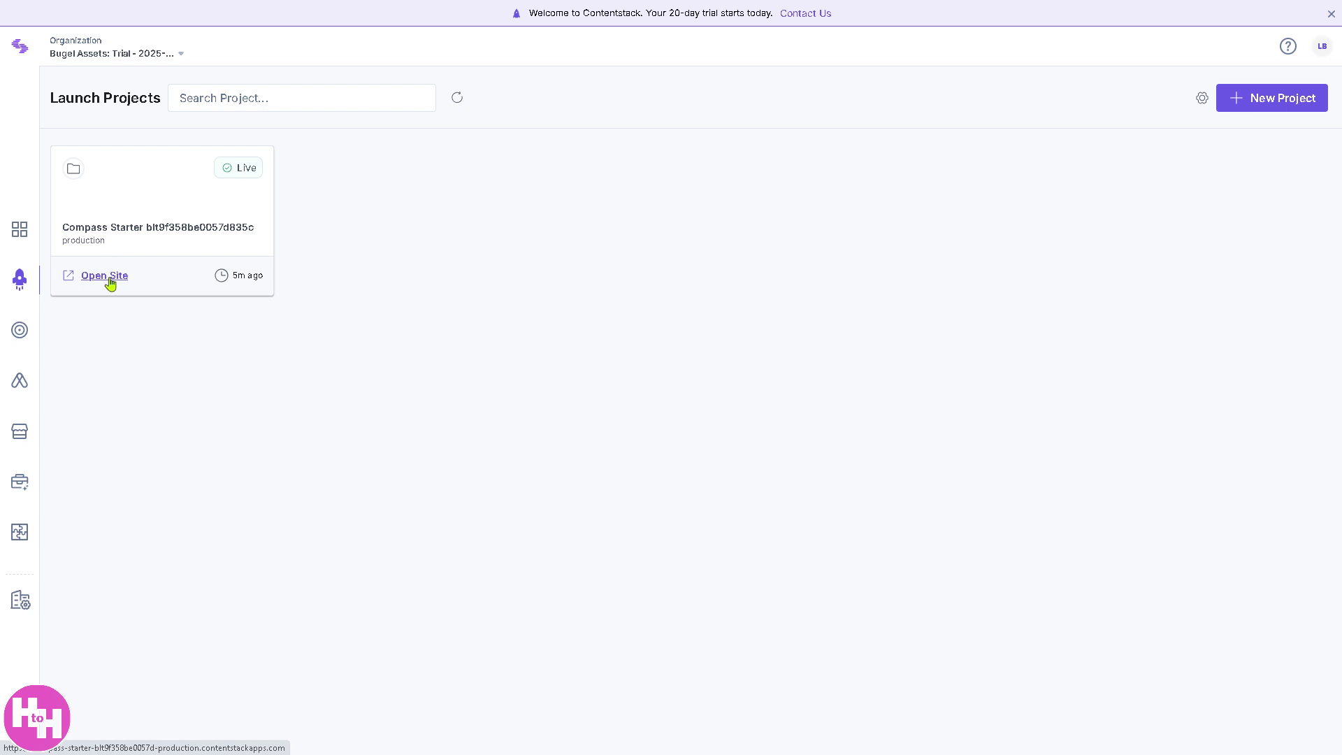
- Review the New Project options (Import from Git, Upload a file) without creating a project
click(1266, 105)
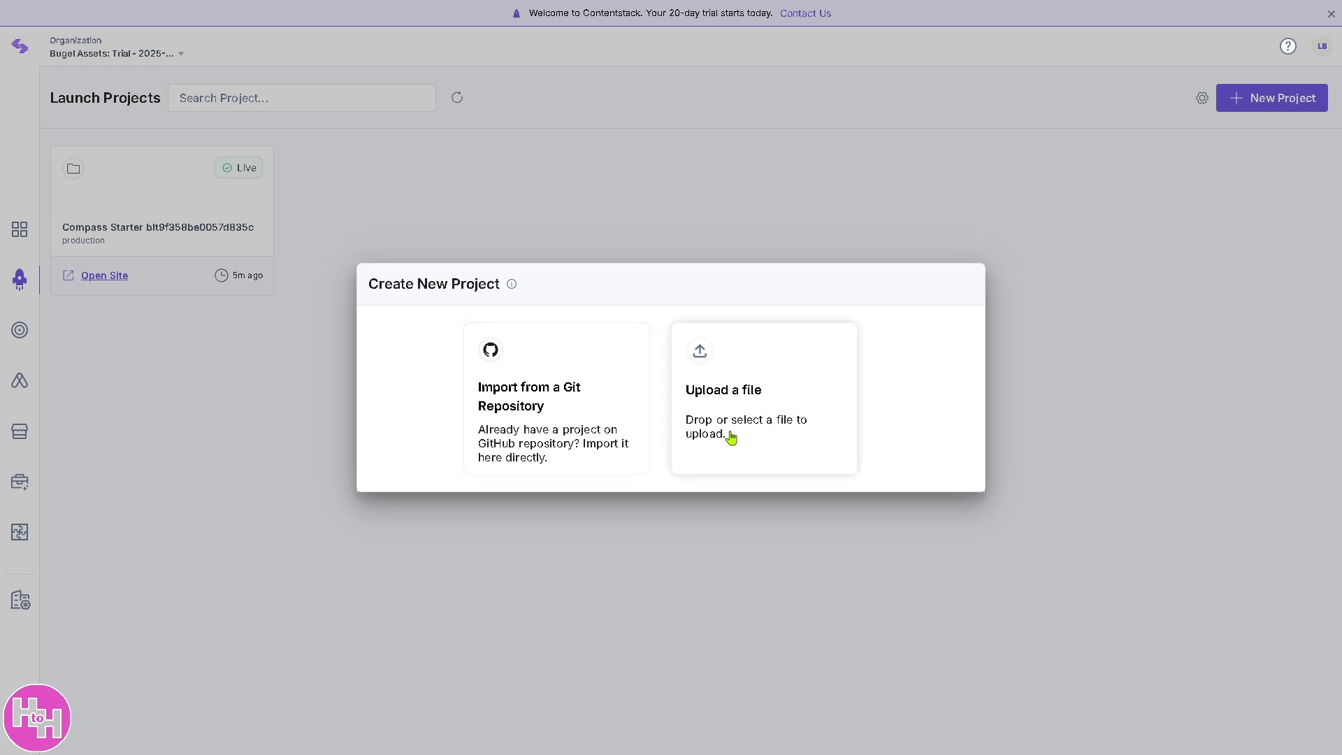
click(529, 211)
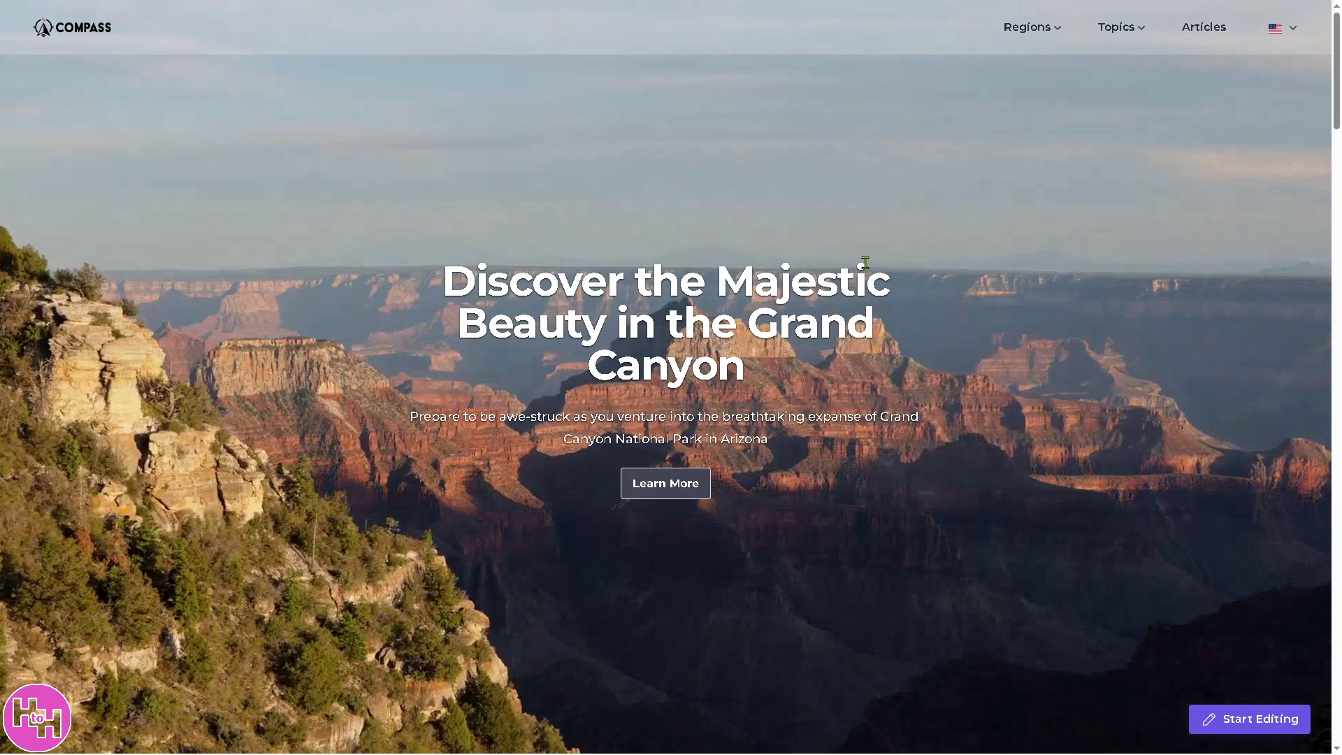
- Look over the live Compass Starter site and open its home page in Visual Builder
scroll(726, 342, down, 2)
scroll(724, 342, up, 1)
scroll(724, 343, up, 1)
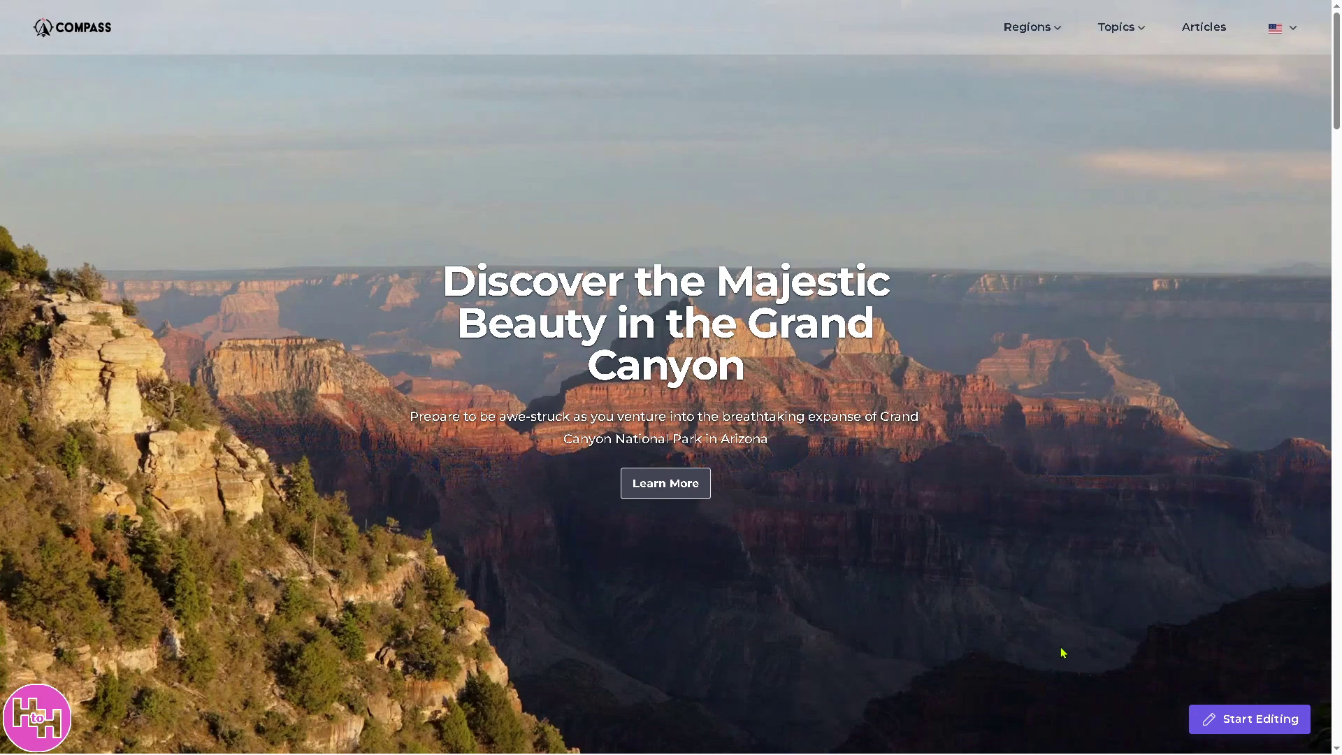
click(1294, 734)
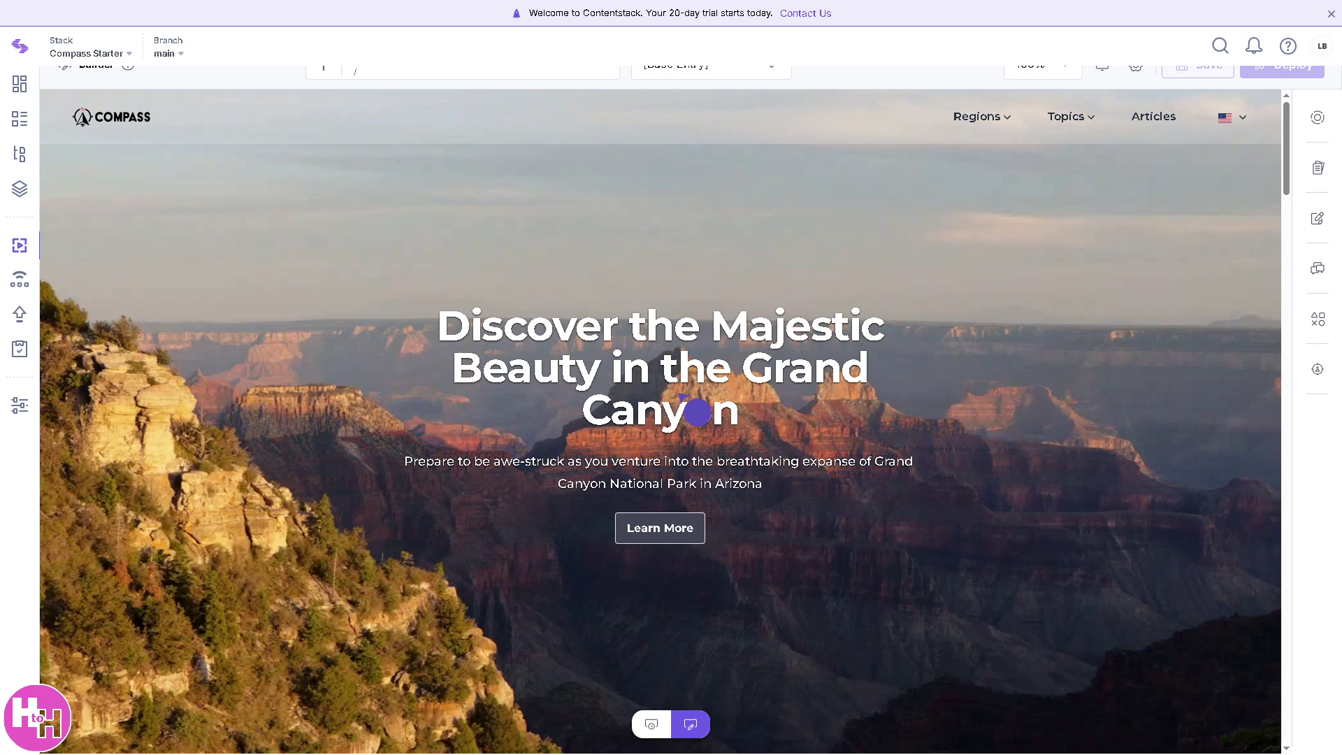
triple_click(769, 481)
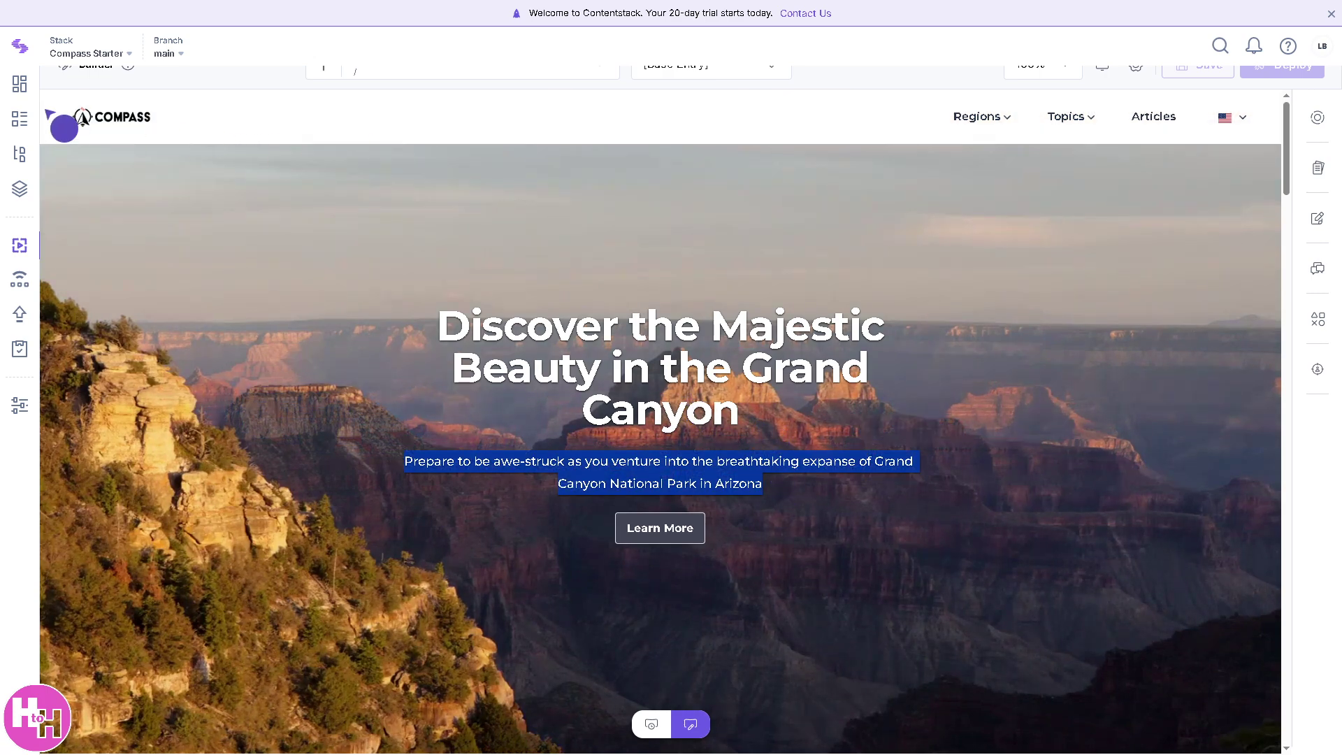
click(181, 61)
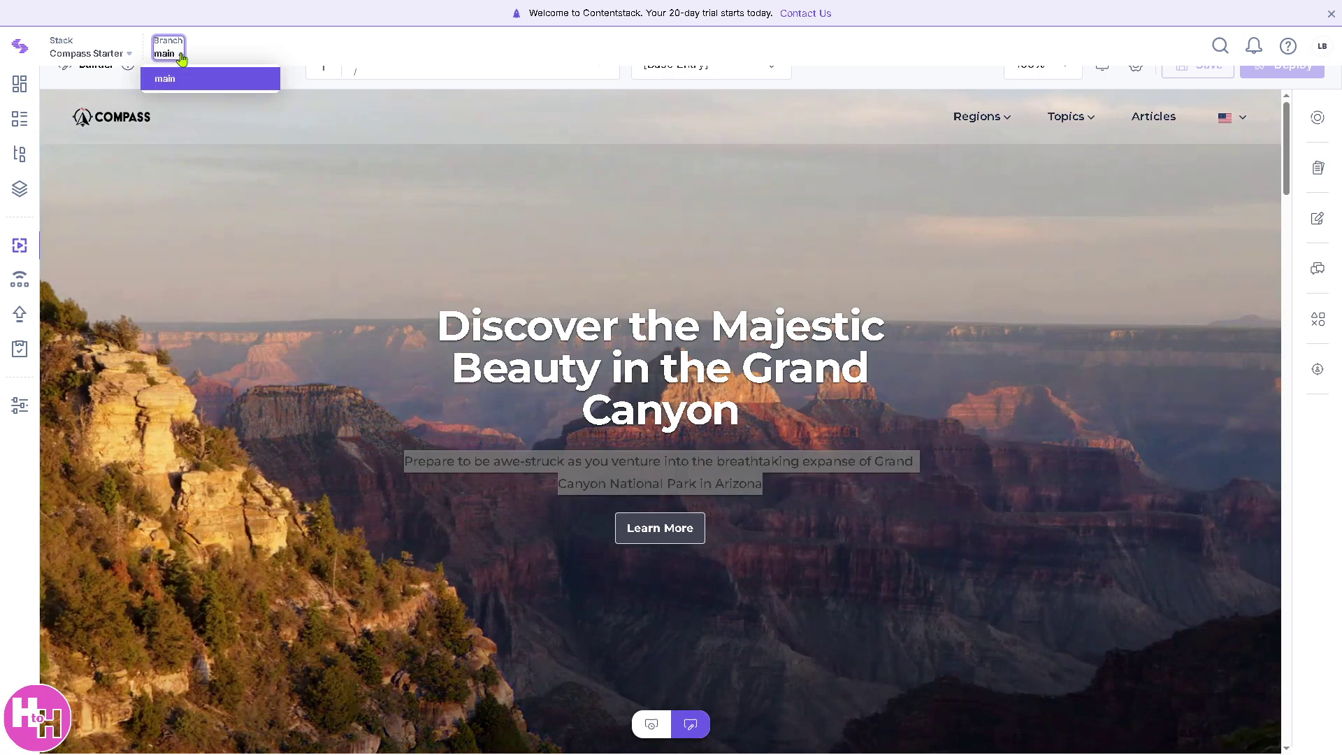
click(129, 54)
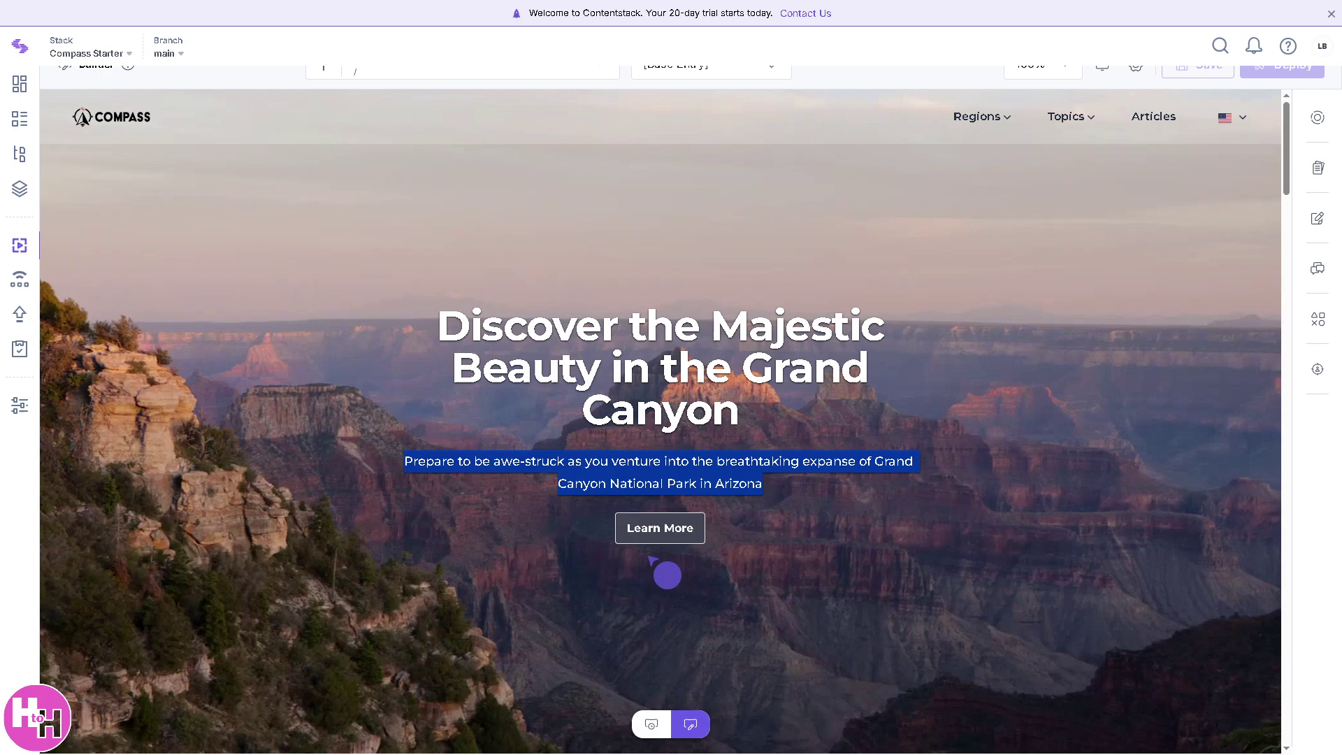
scroll(666, 573, down, 1)
click(640, 727)
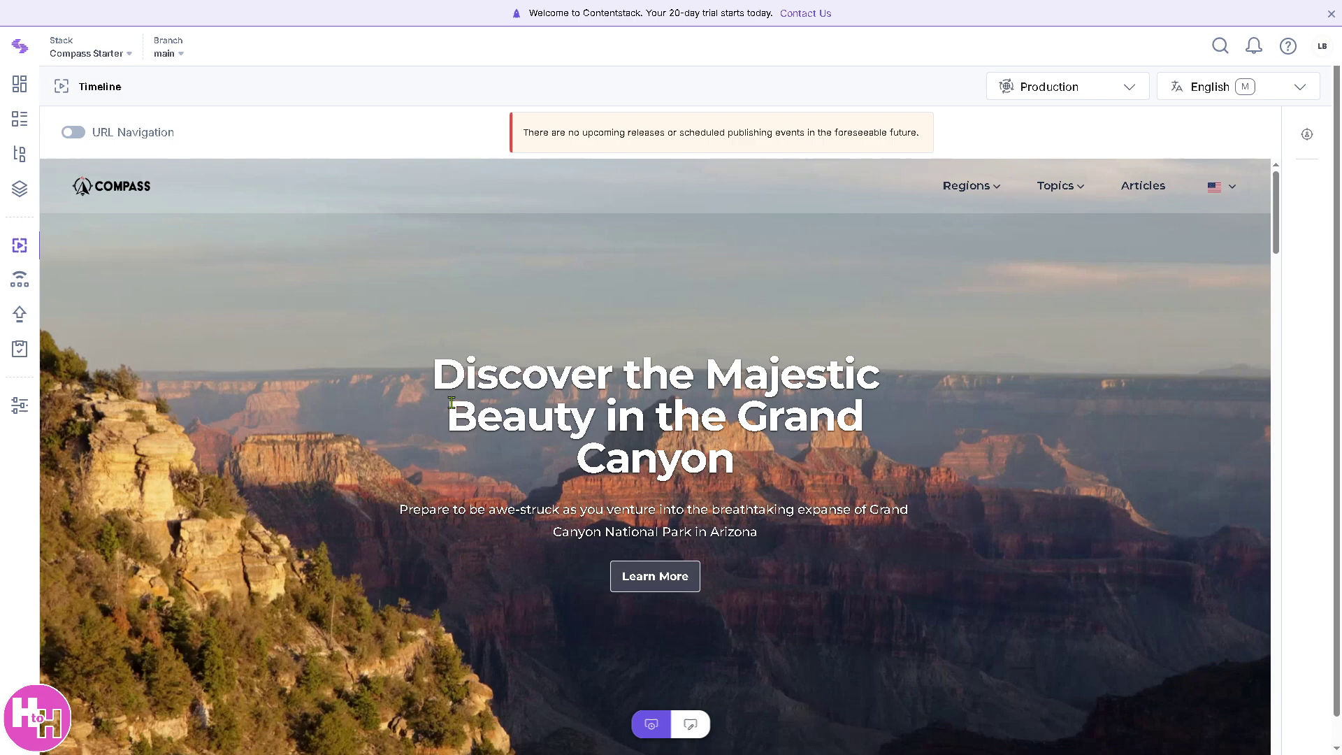
click(691, 728)
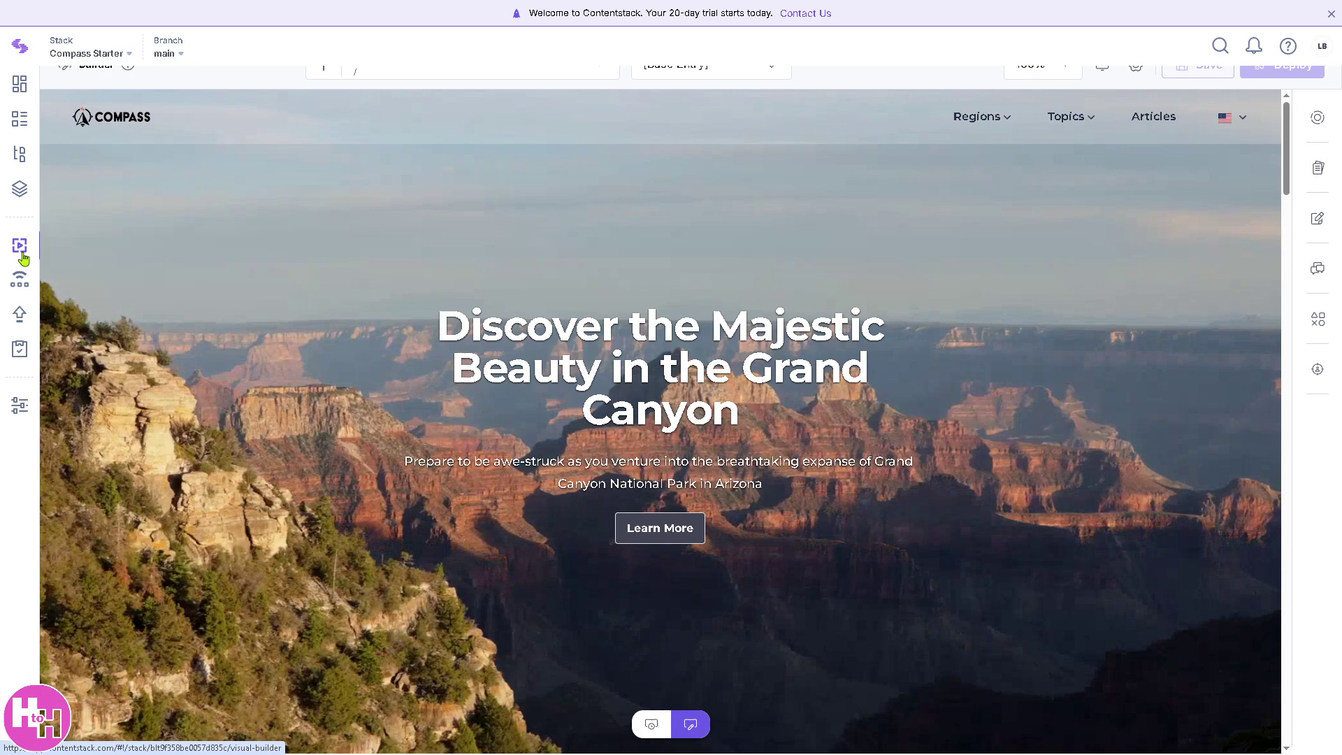
- Open the Footer Menu entry, dismissing the Entries tip and rich text editor feedback popup
click(21, 122)
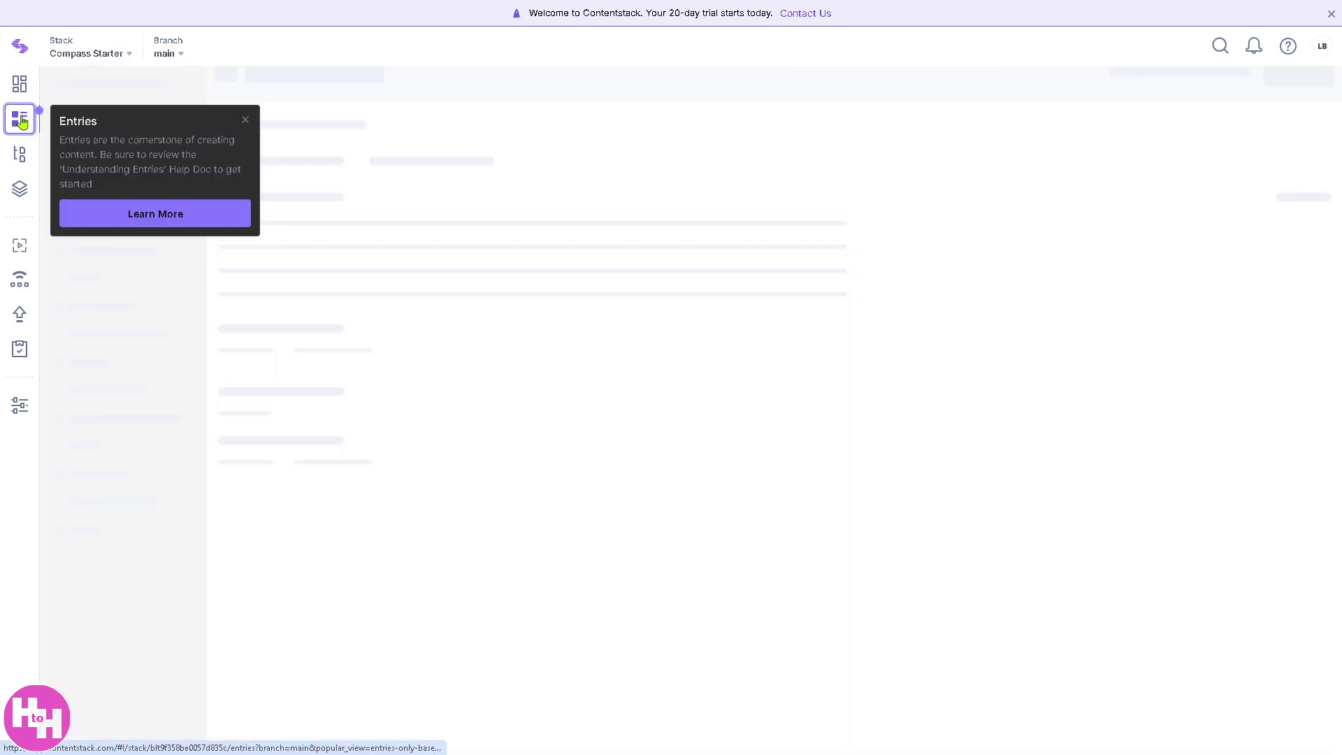
click(246, 122)
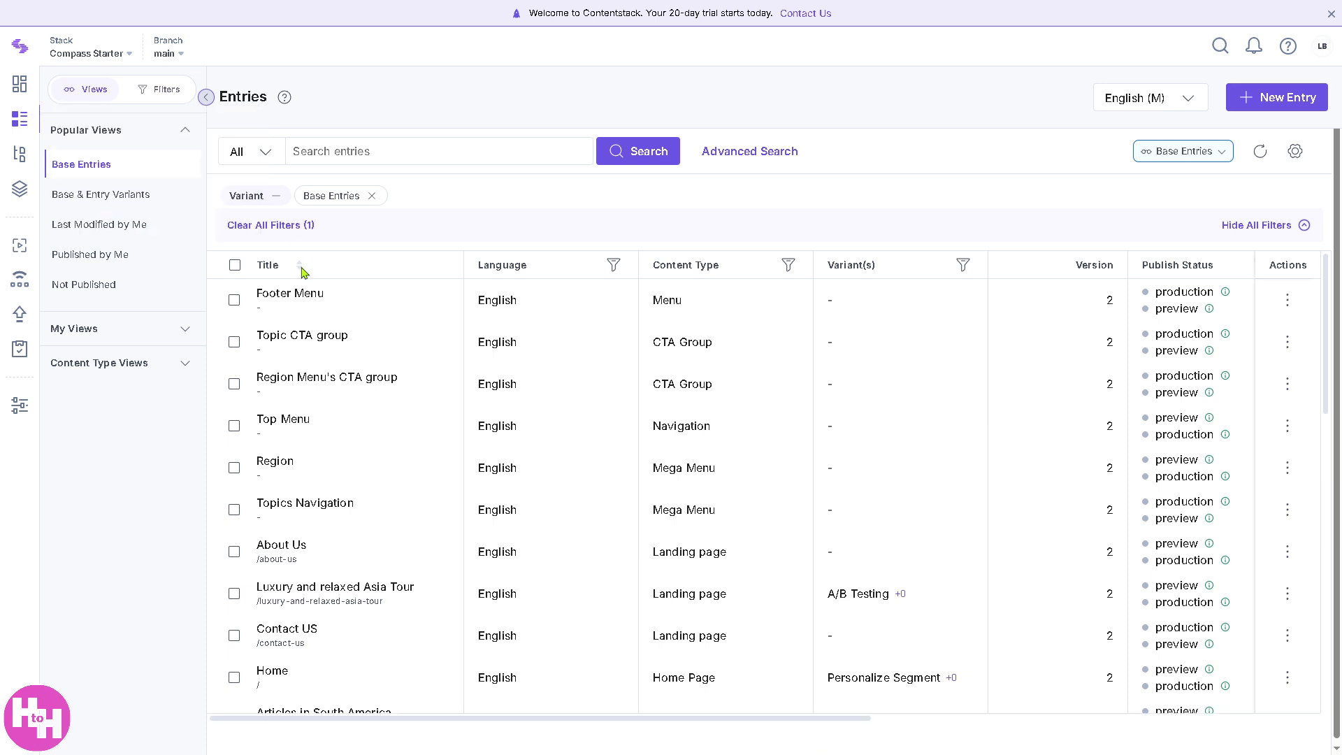
click(235, 300)
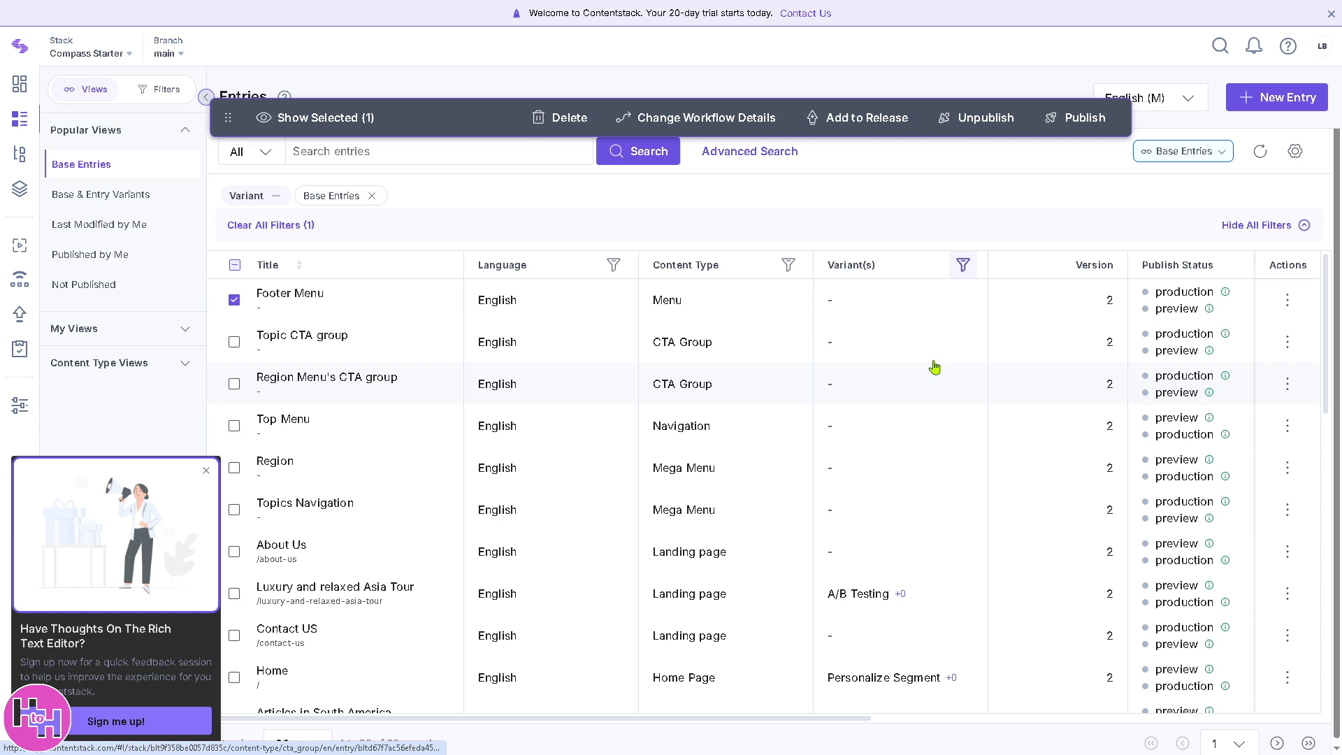
click(206, 473)
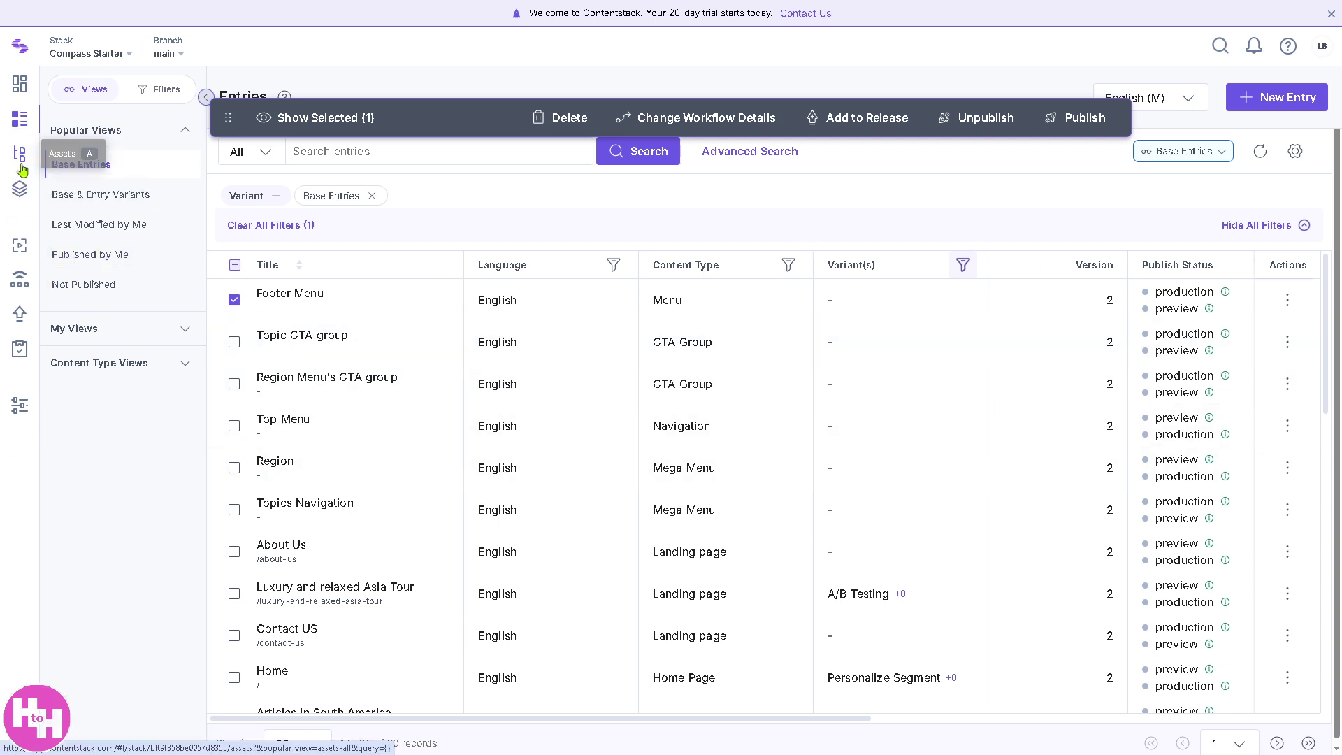
- Save the CTA Group content type and return to the stack Dashboard
click(19, 190)
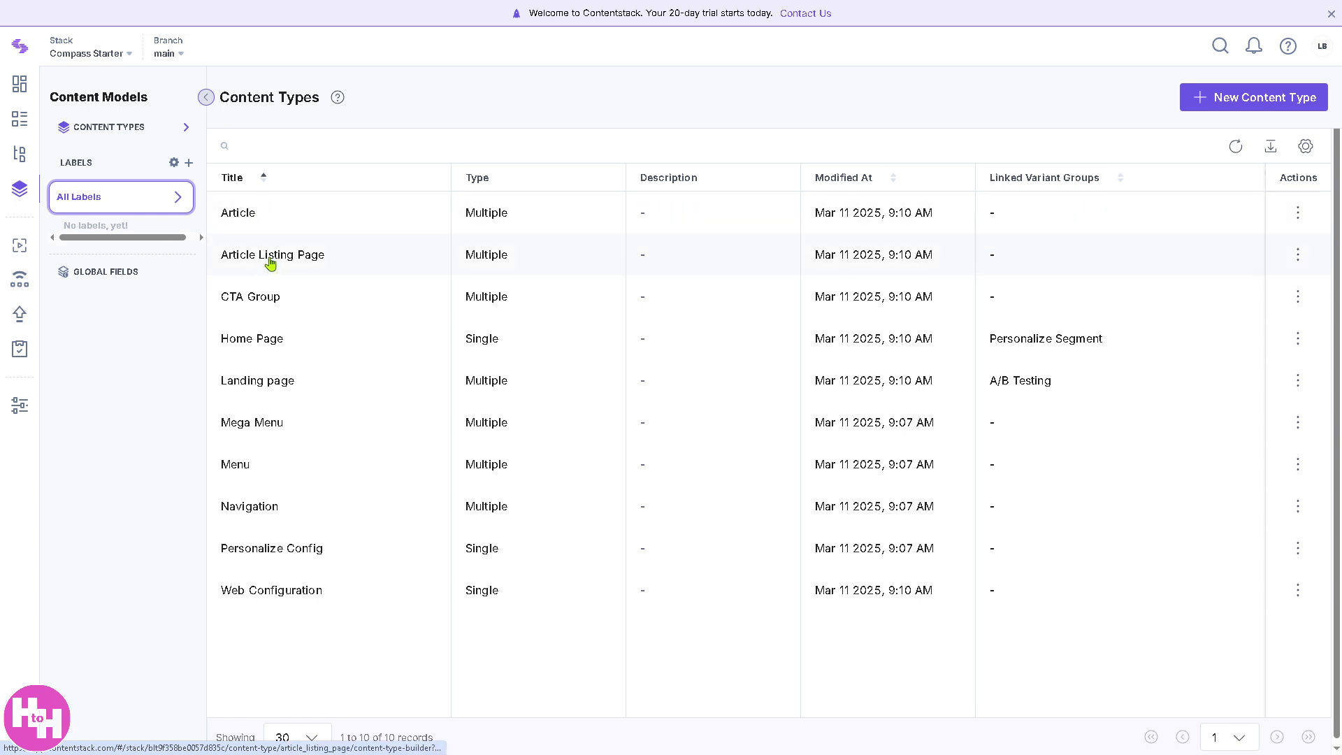
click(262, 299)
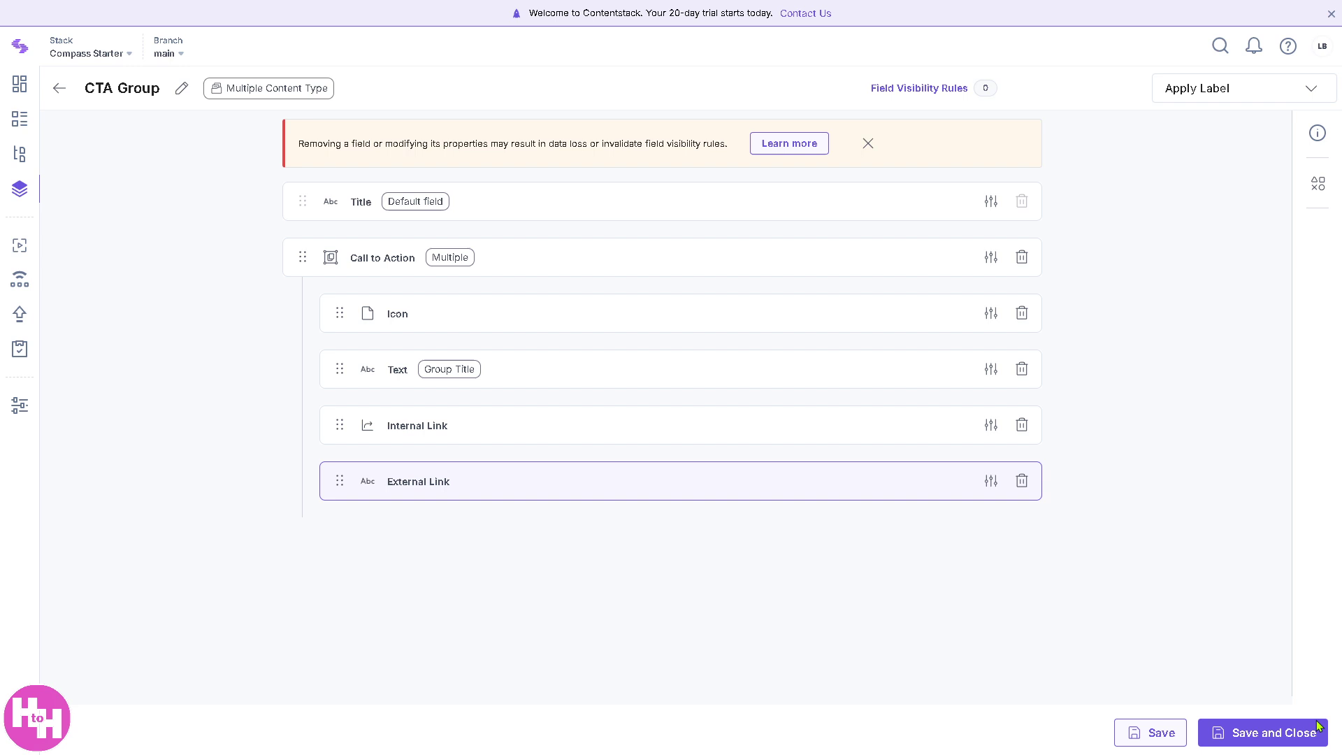
click(1155, 732)
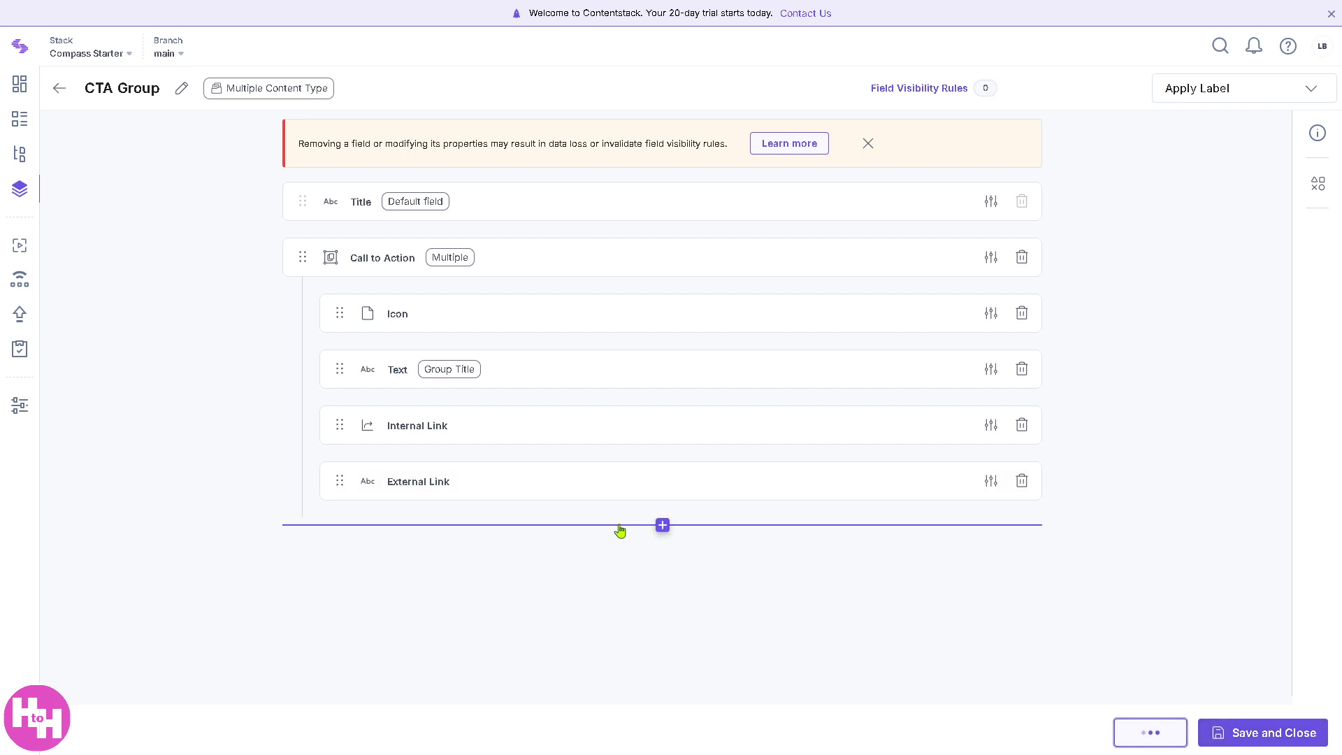
click(20, 84)
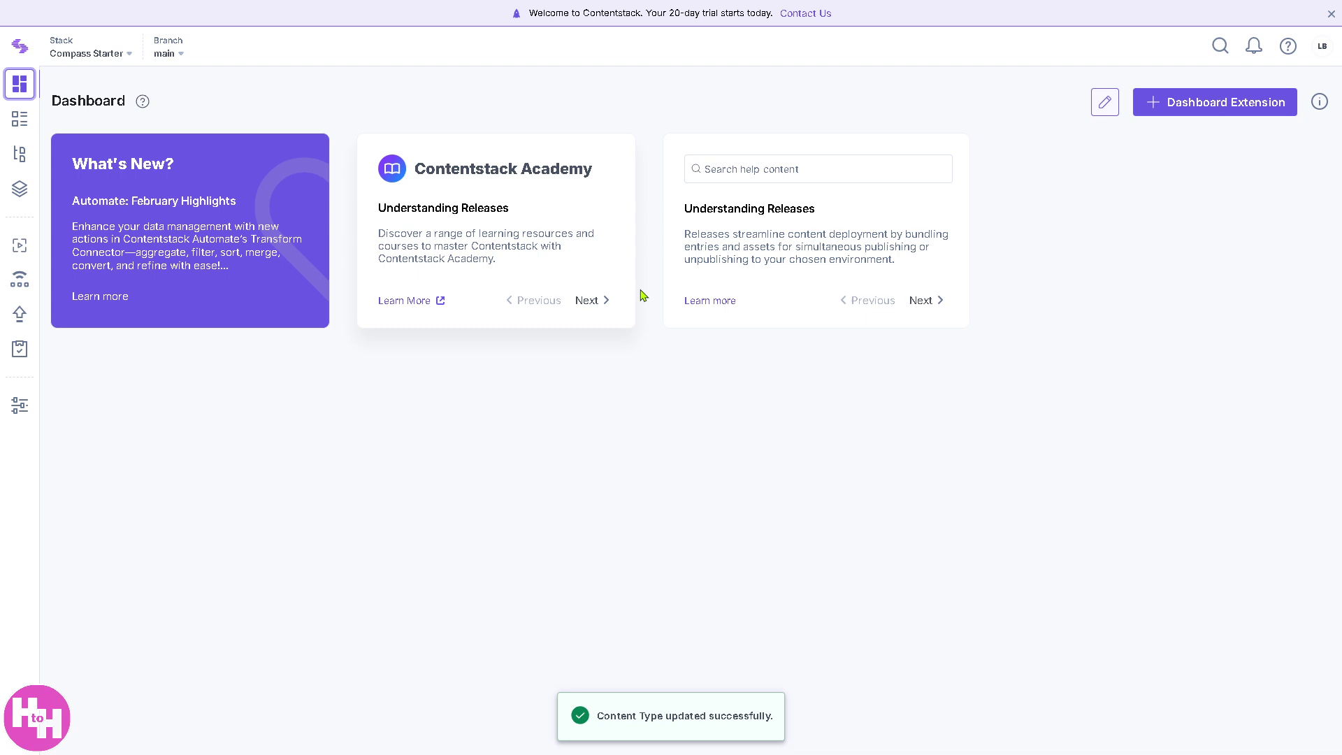
- Keep Compass Starter as the stack and main as the branch
click(116, 56)
click(114, 83)
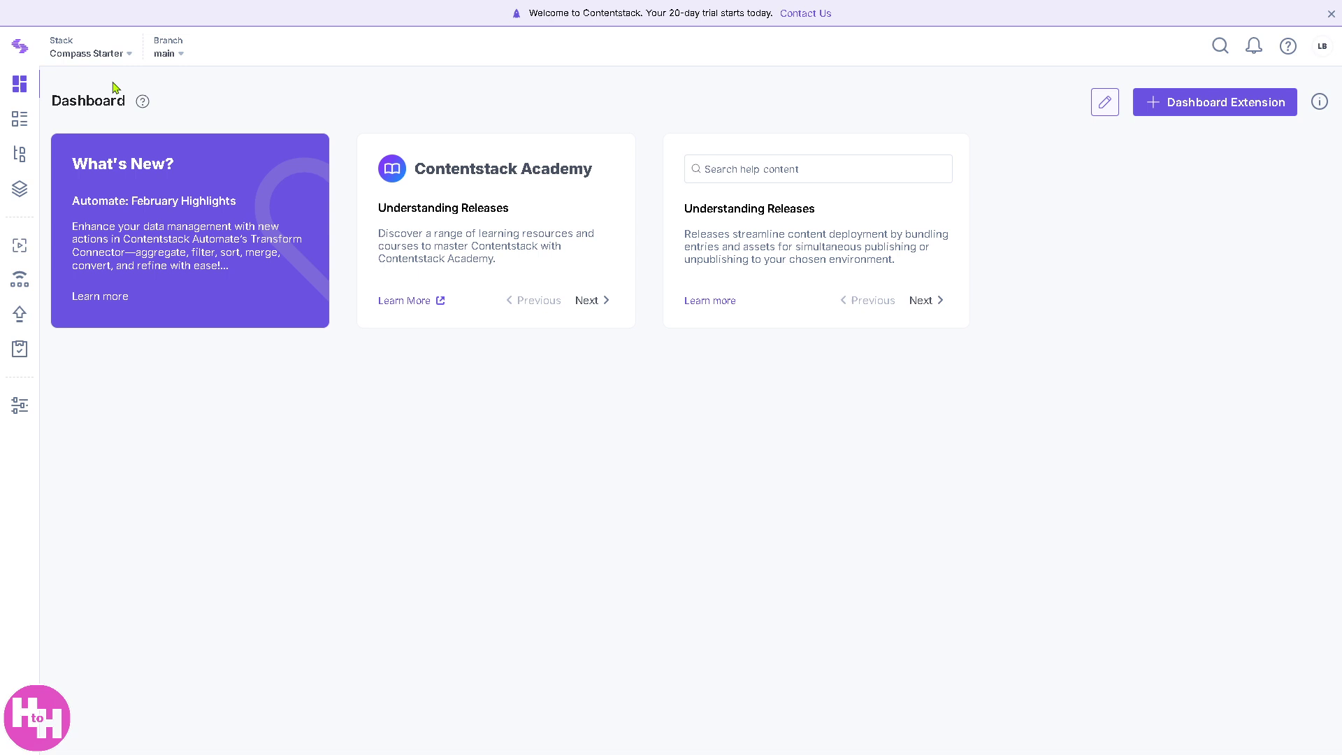
click(182, 58)
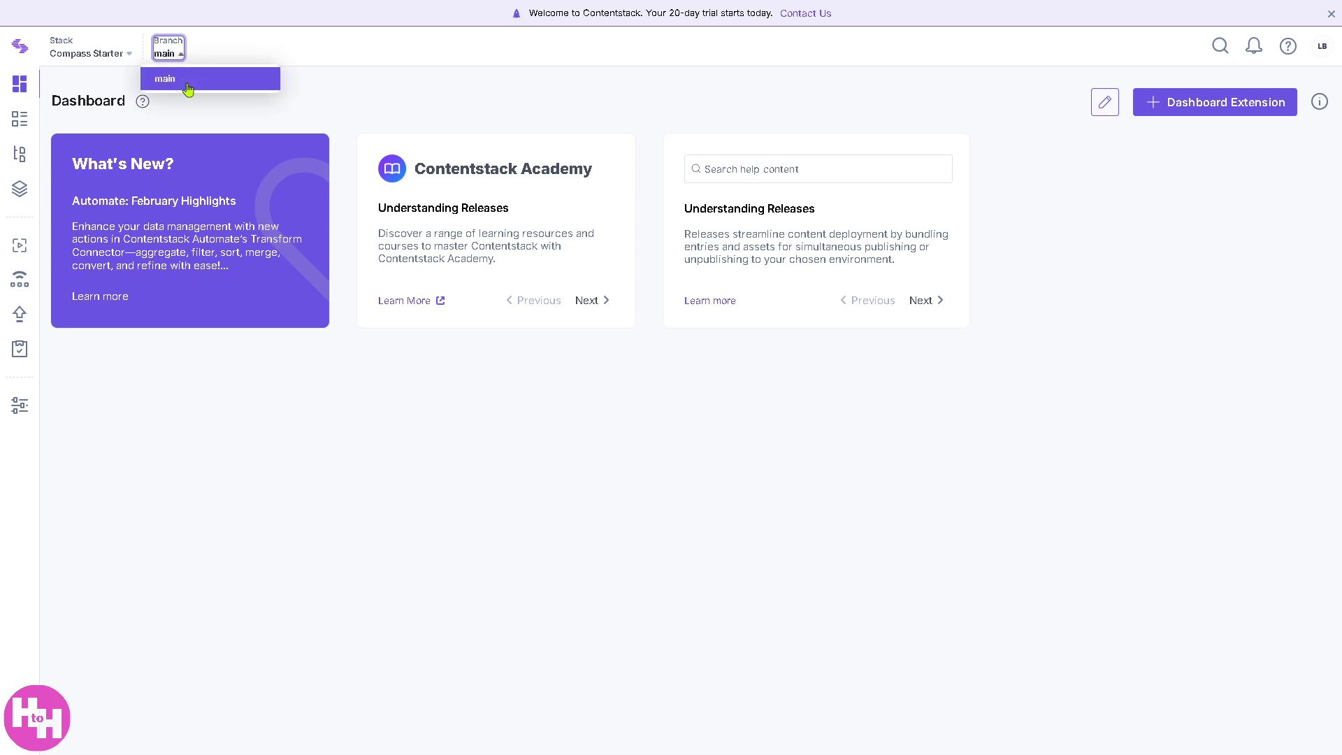
click(189, 84)
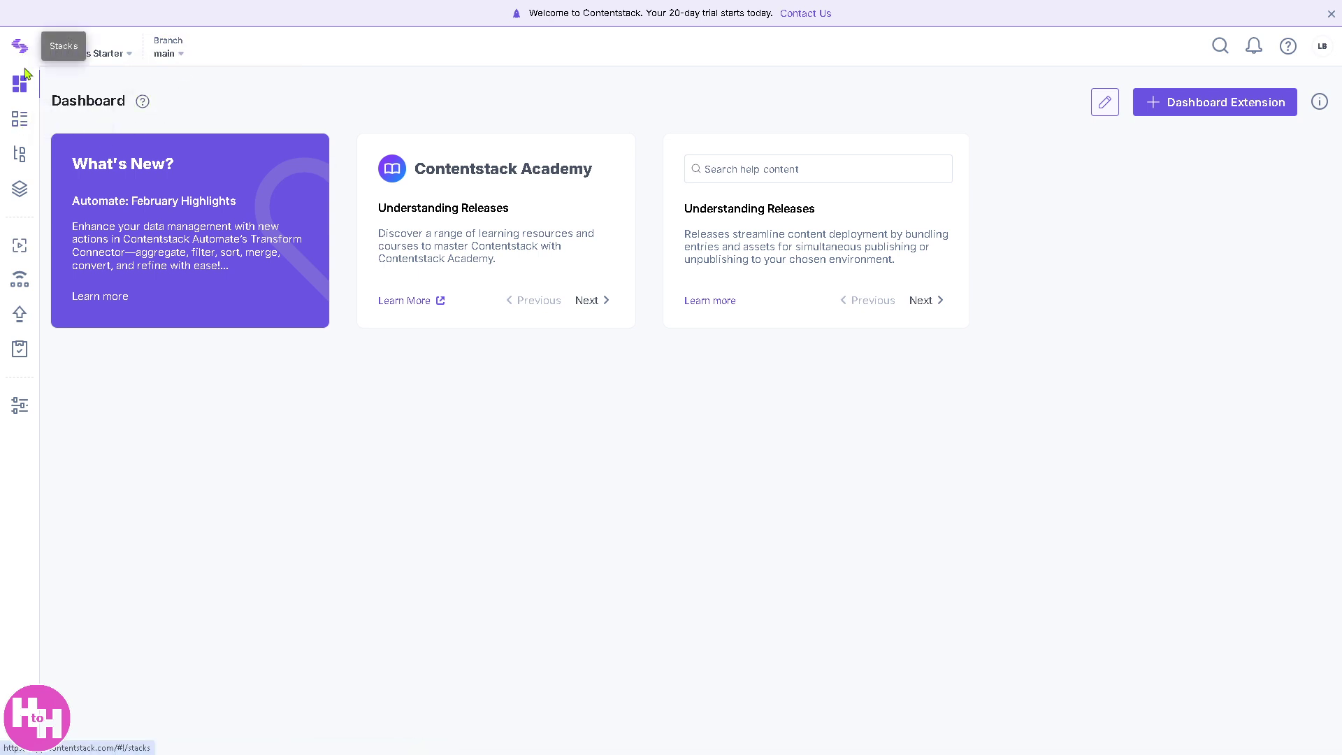
- Look through Entries and Content Models, then open Visual Experience
click(19, 118)
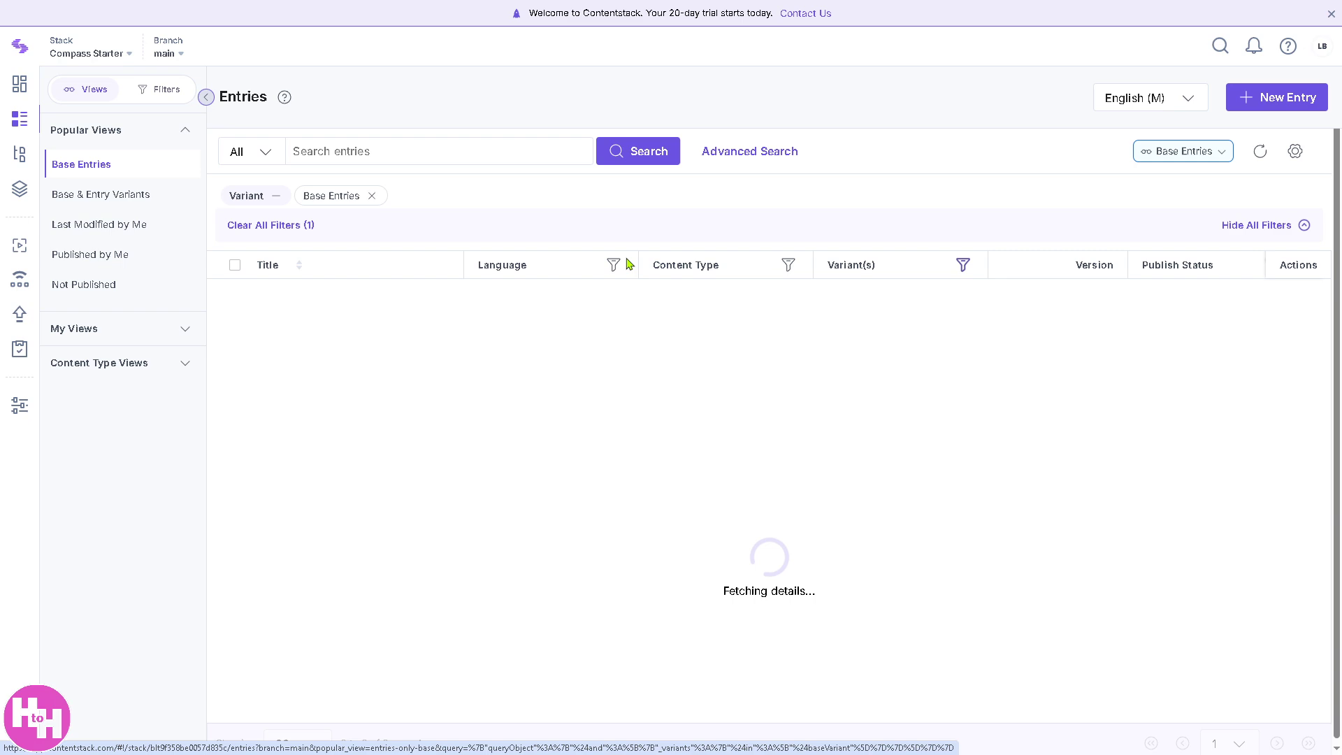
click(23, 196)
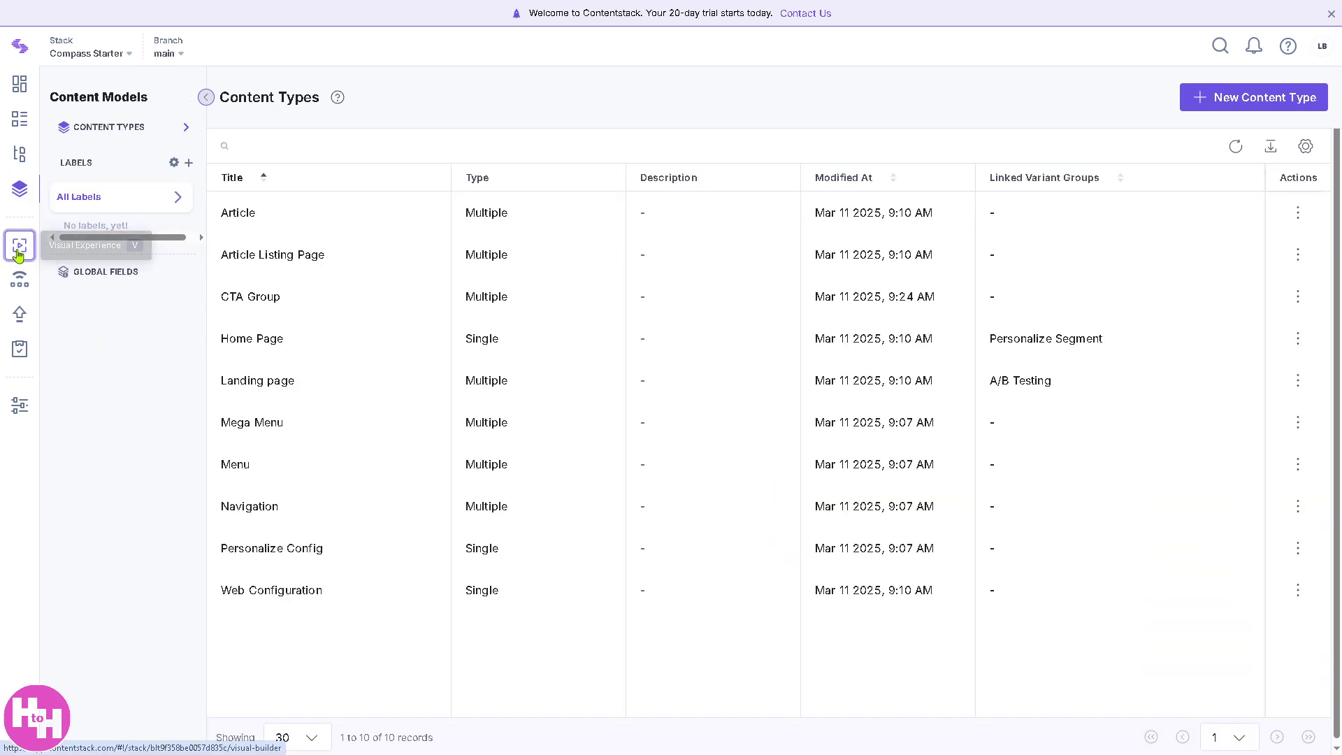
click(19, 249)
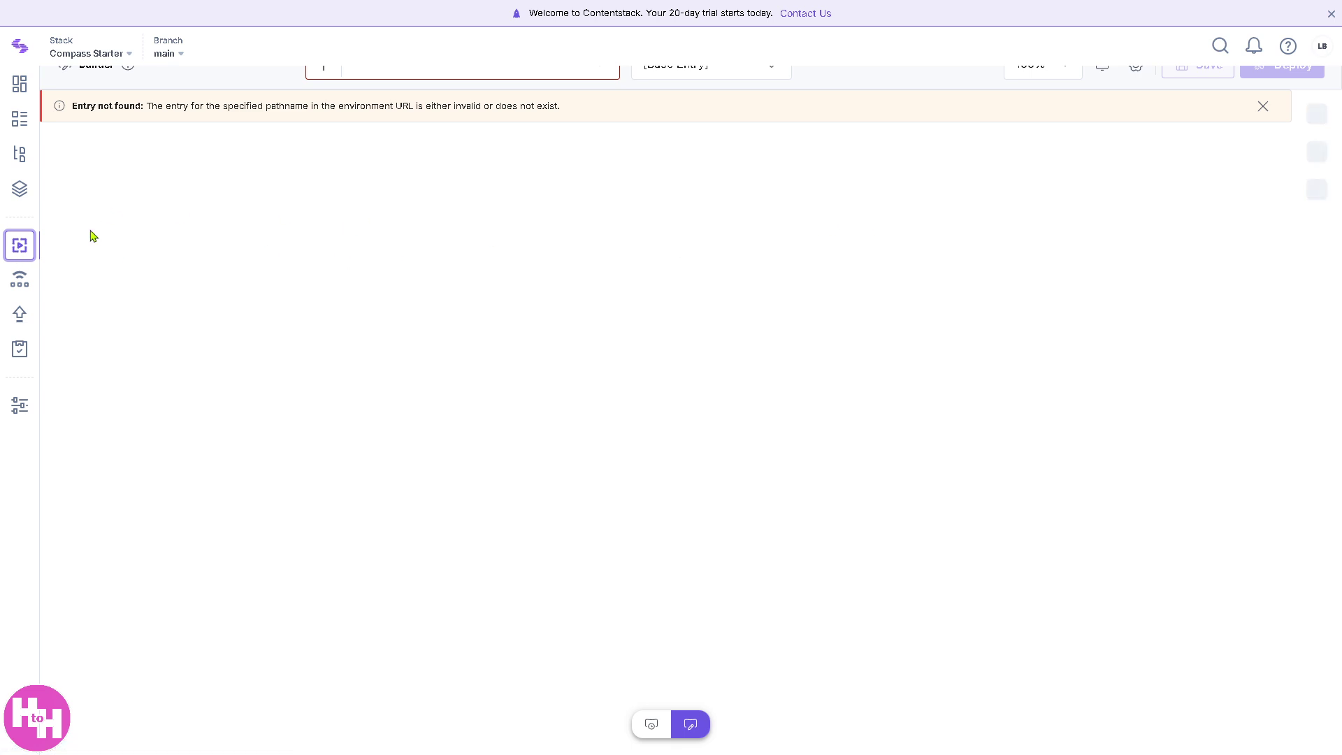
- Open the Publish Queue and scroll through its 1474 publish records
click(24, 283)
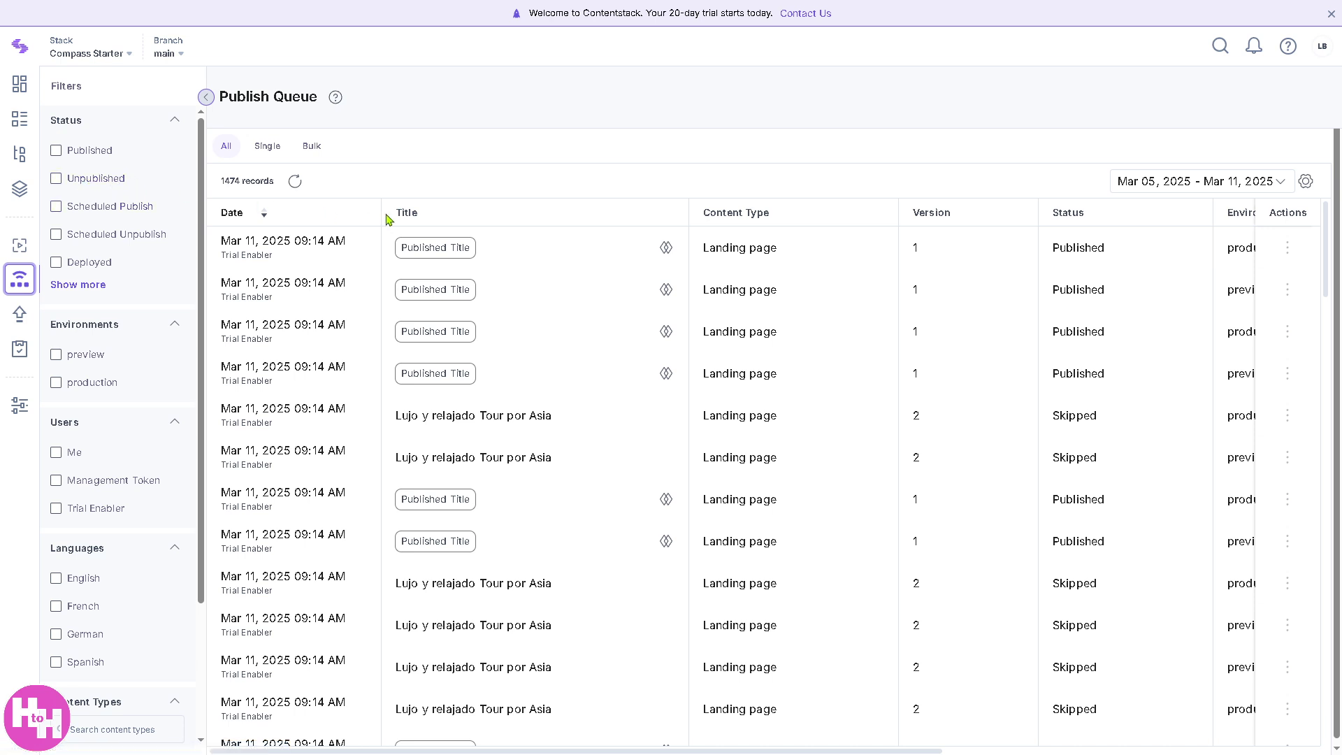
scroll(806, 376, down, 1)
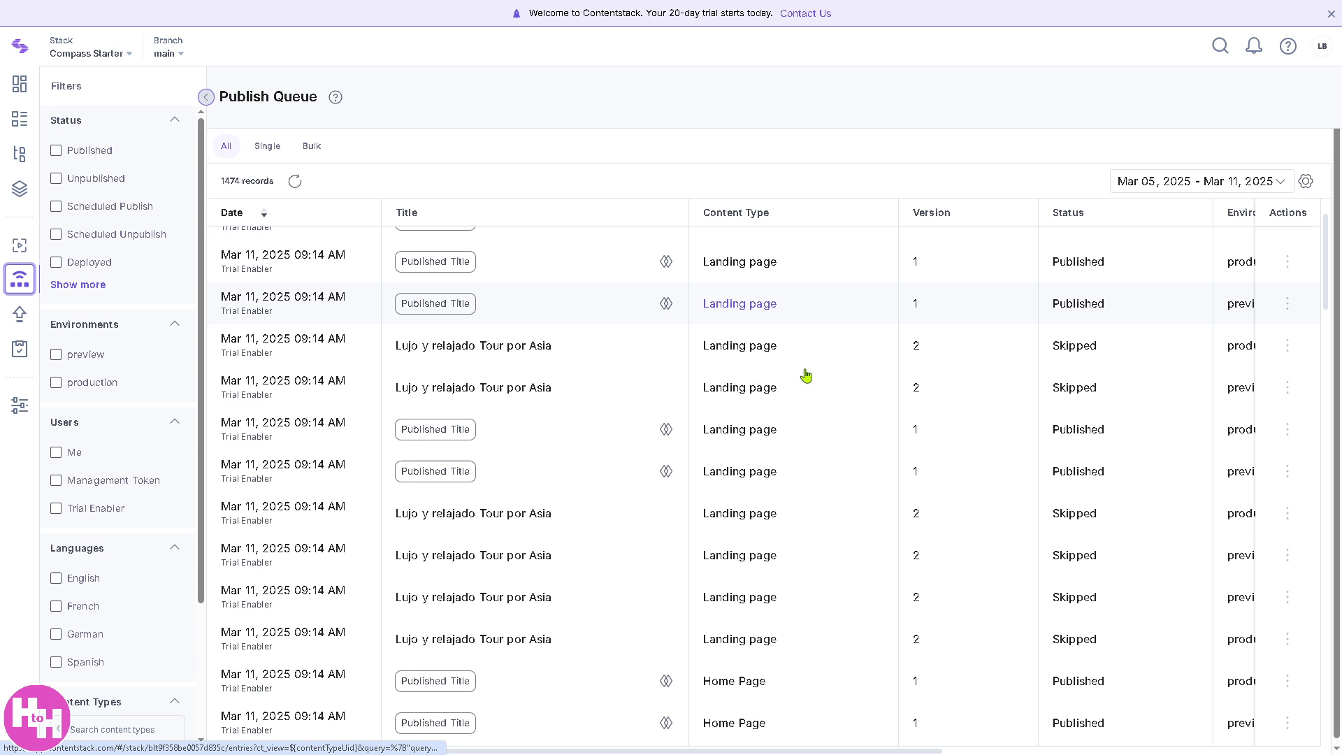
scroll(806, 375, down, 1)
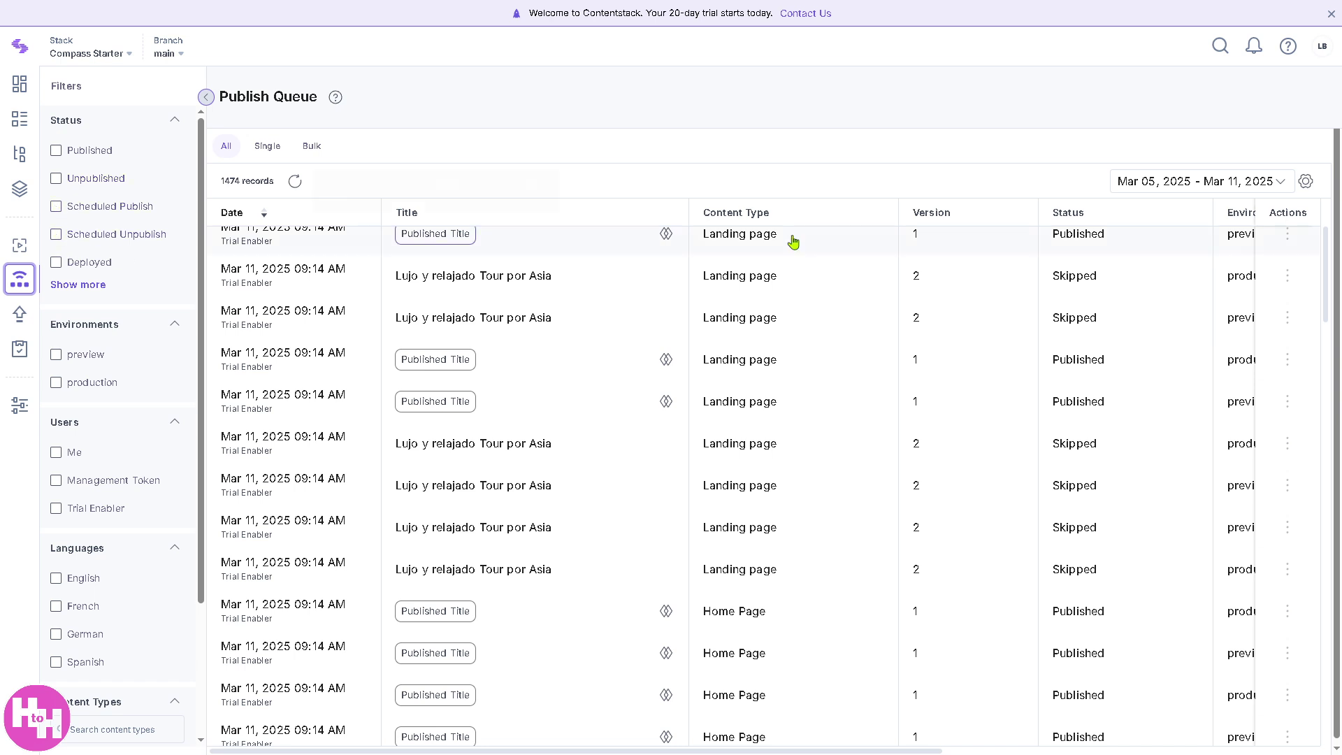
- Create release 'How to Hermione' with the pasted headless content management description
click(19, 315)
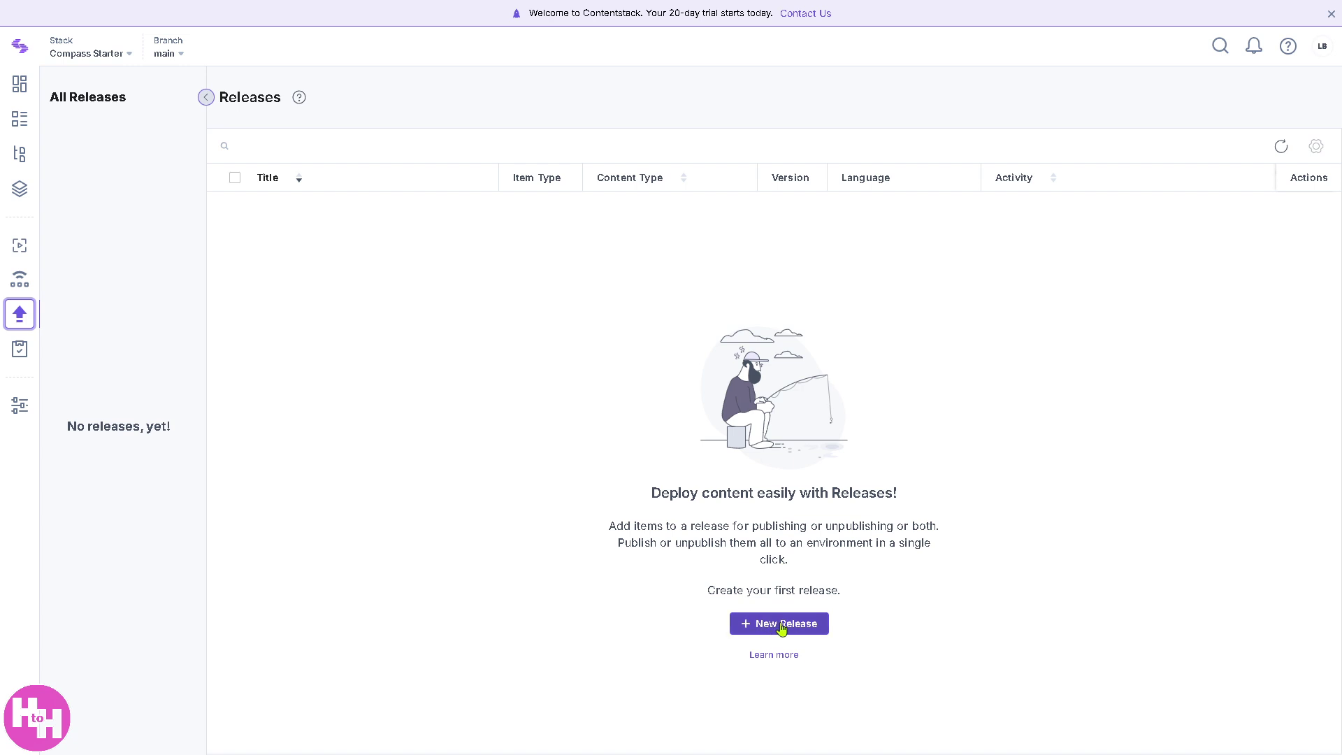
click(782, 624)
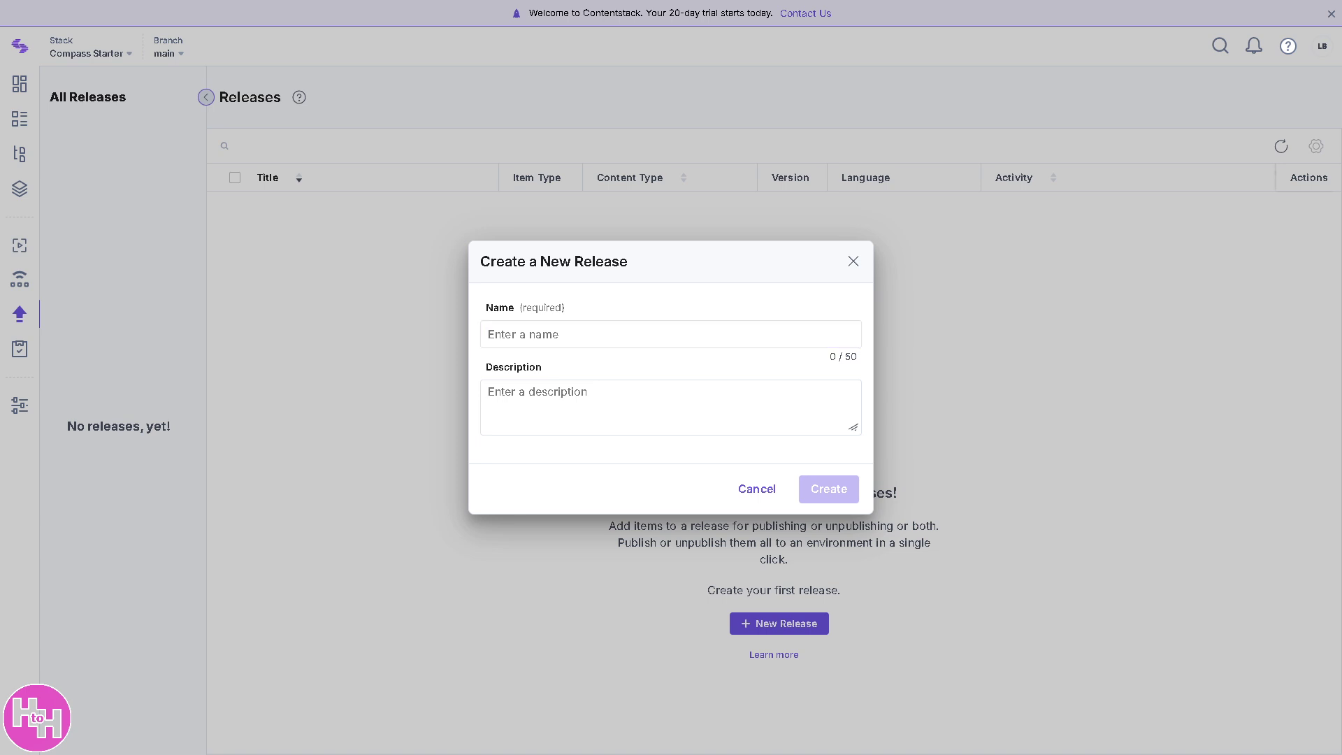
click(558, 392)
text(How to Use Contentstack a Headless Content Management Software)
click(557, 338)
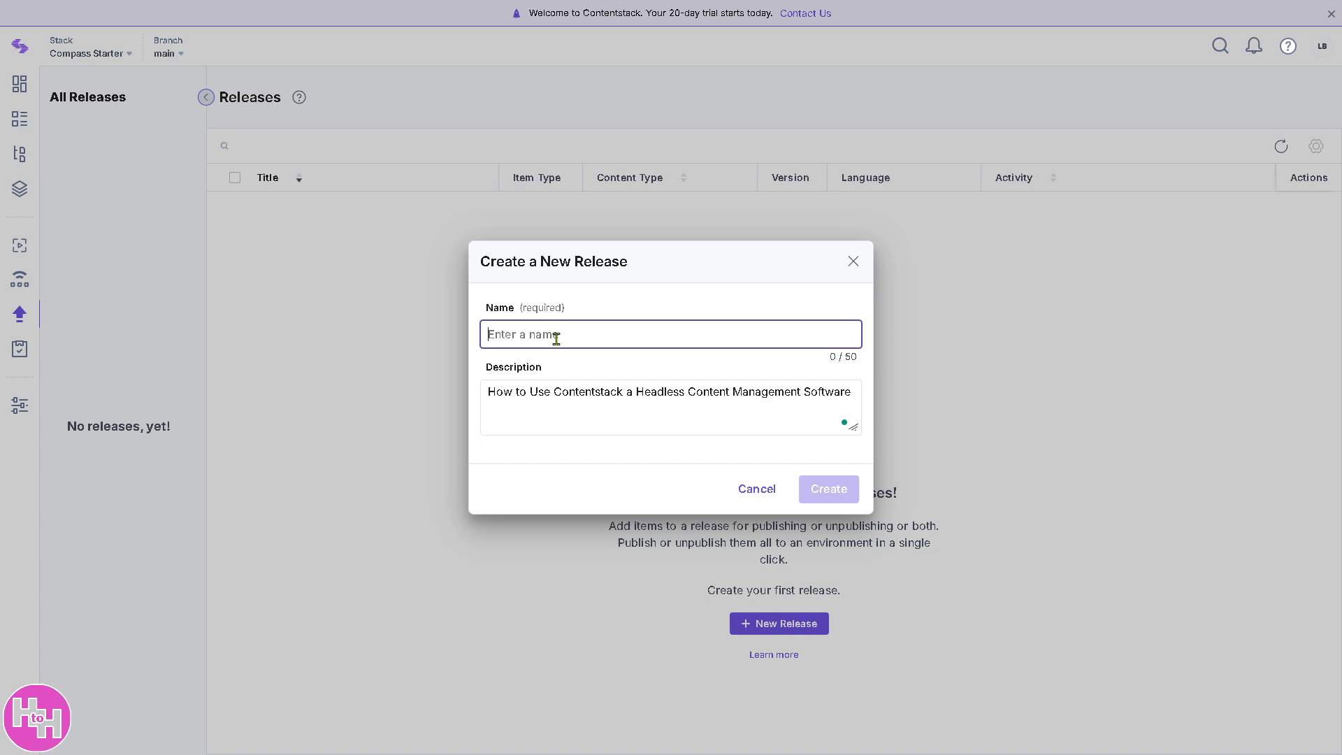
text(H)
key(BackSpace)
text(How to Hermione)
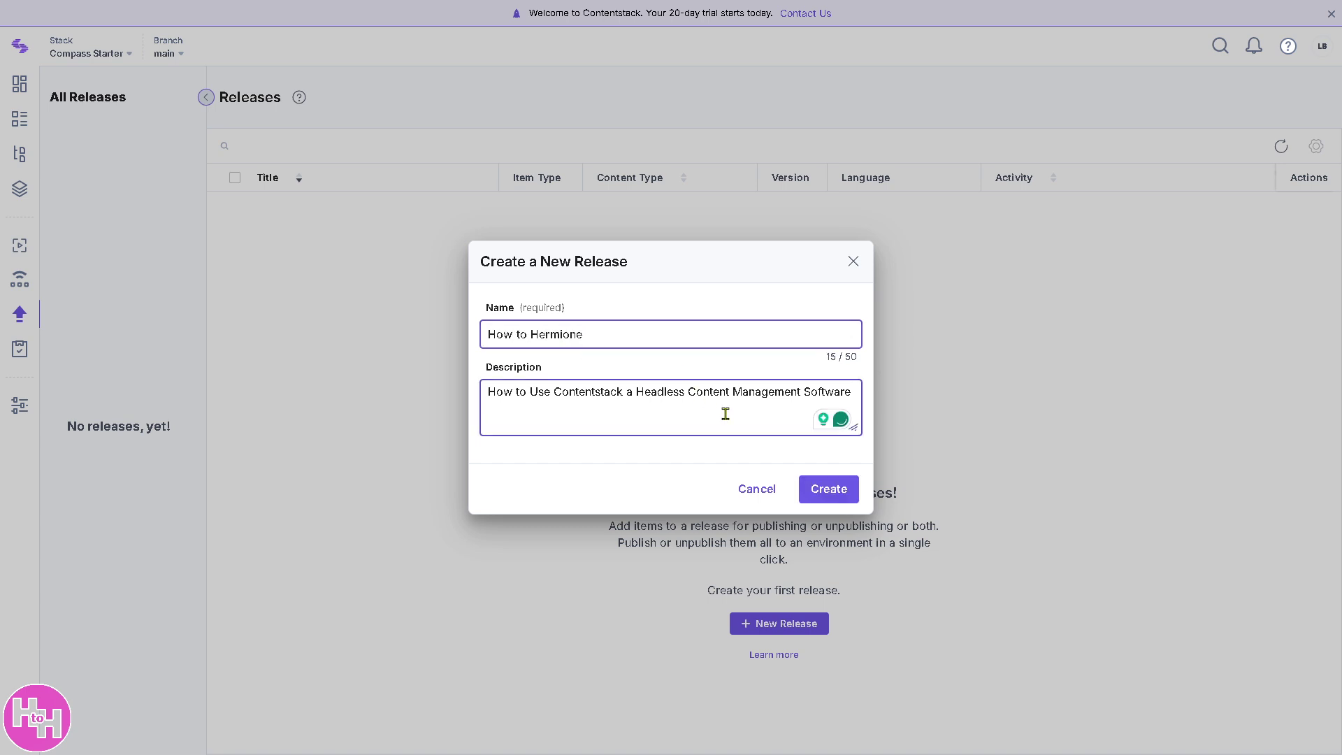
click(825, 488)
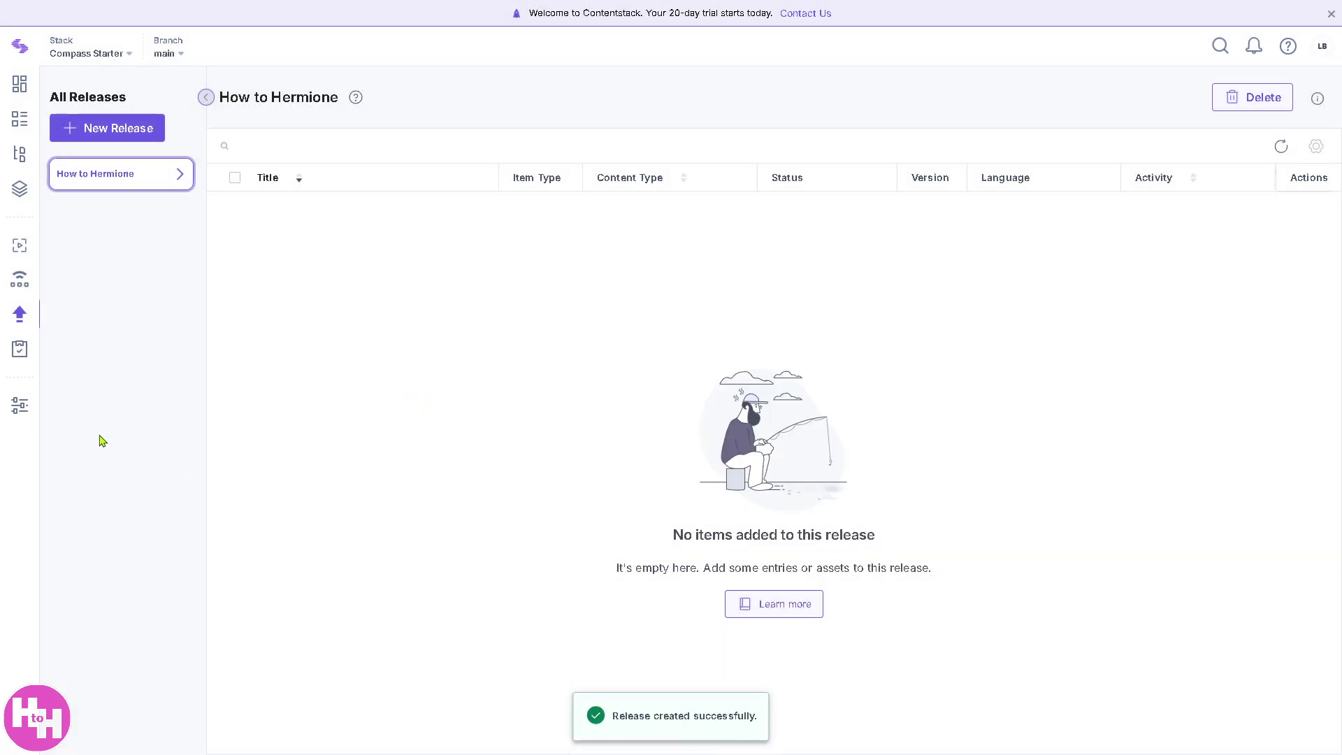
- Look over the stack's Tasks and filters, then return to the organization's Stacks list with Compass Starter
click(21, 354)
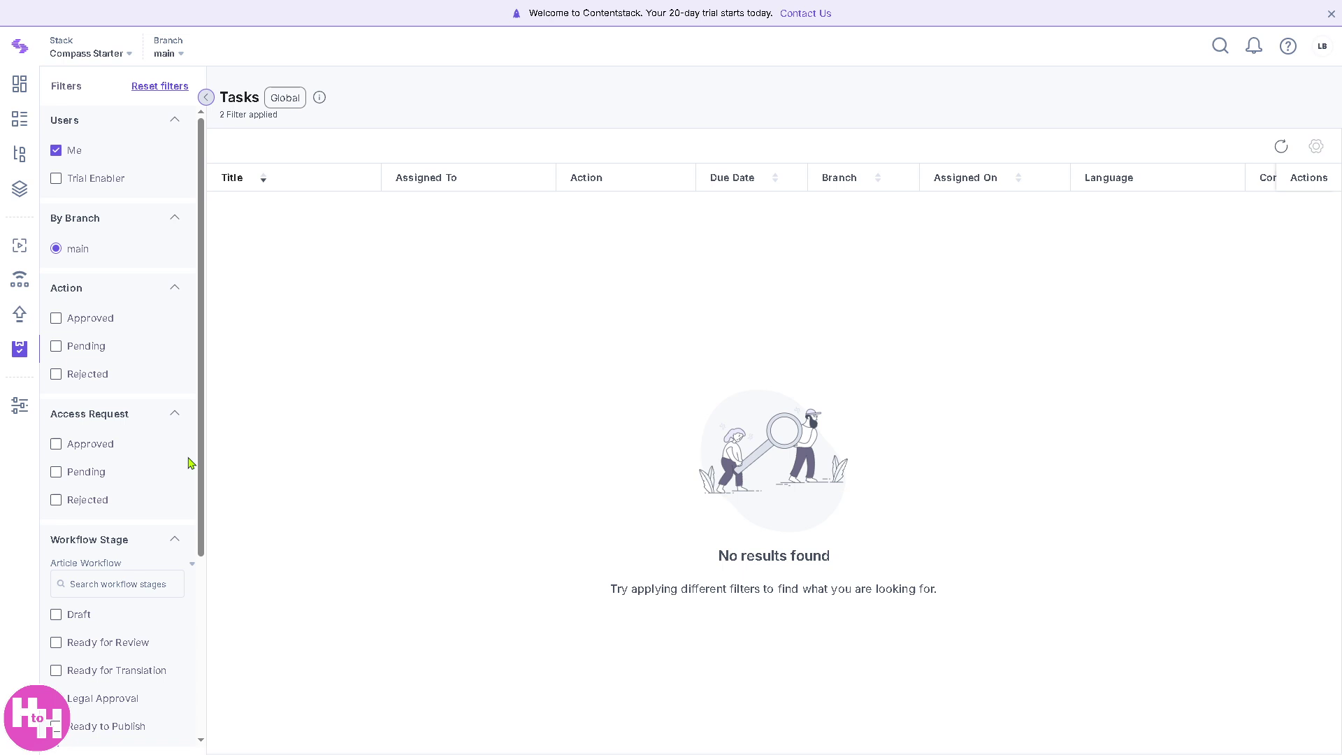
scroll(122, 496, down, 2)
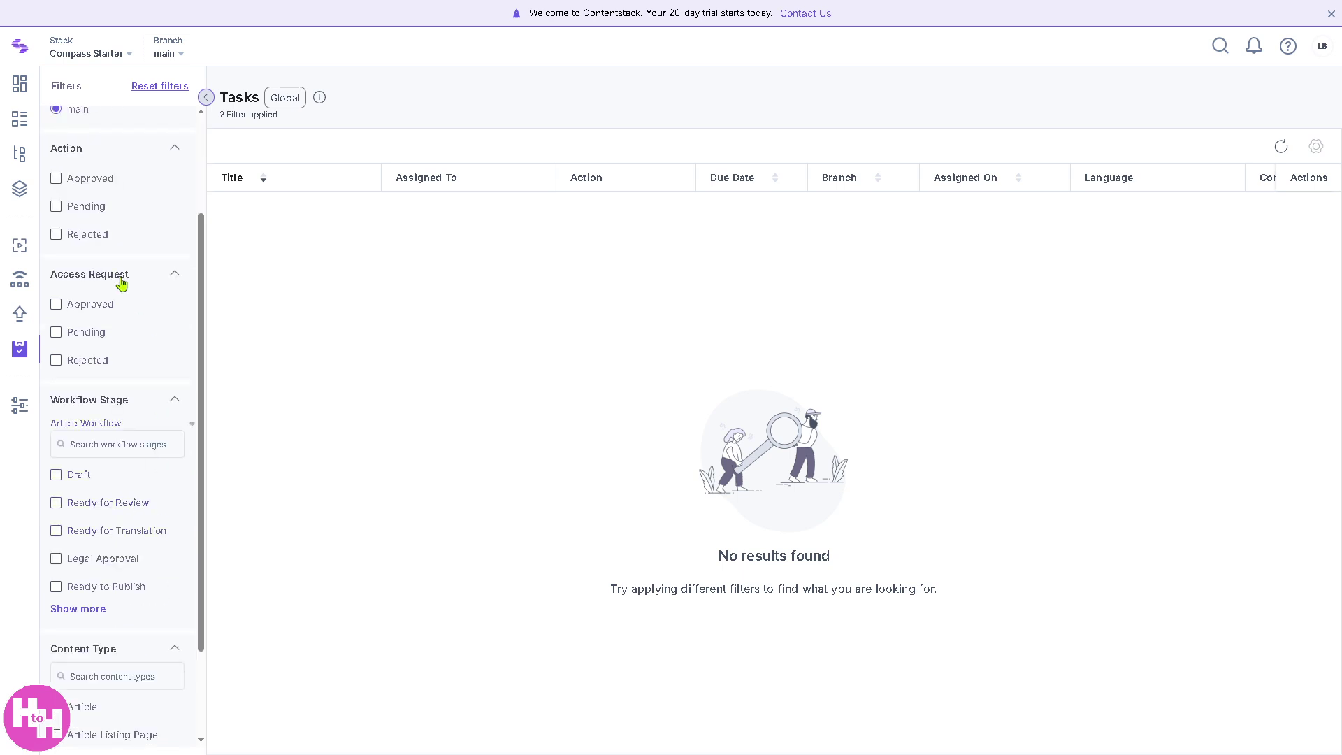
click(19, 46)
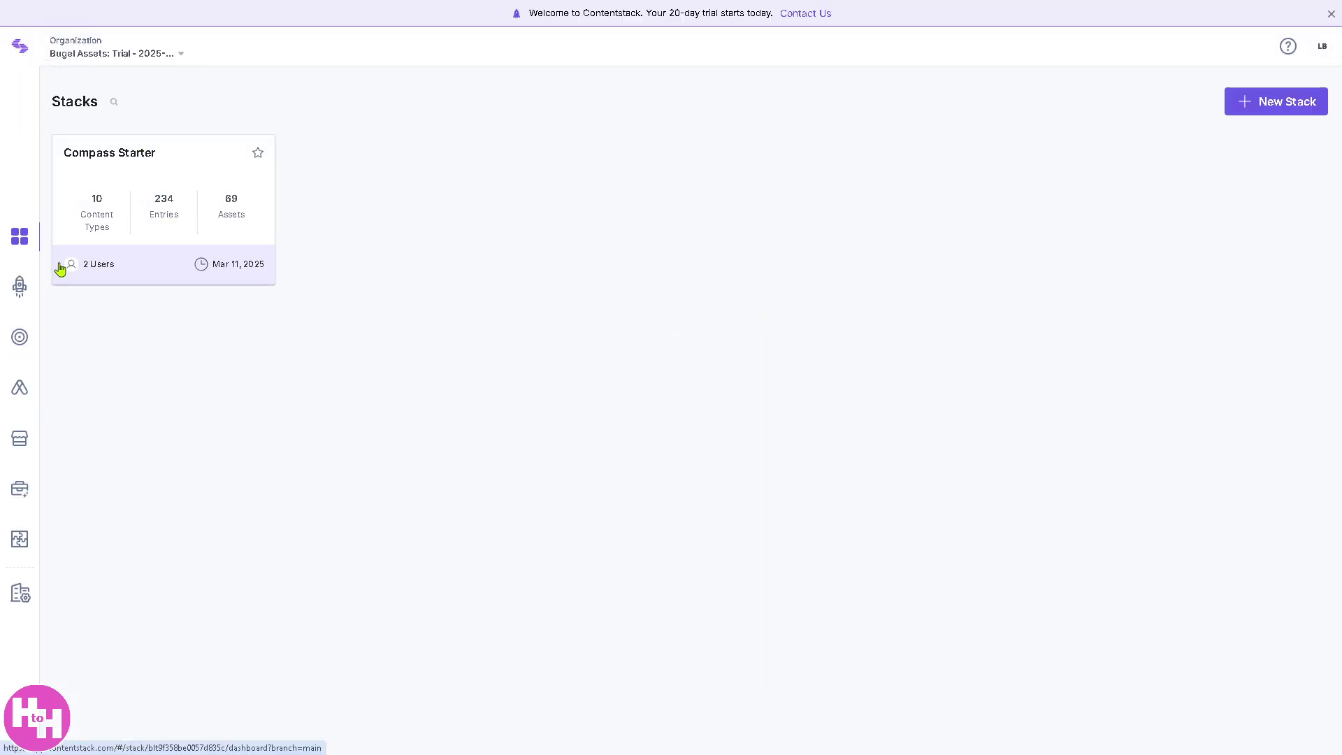
- Browse the Marketplace's All Collections down to Recipes like Backup Entries to AWS S3 and Guides like Amazon Translate
click(21, 444)
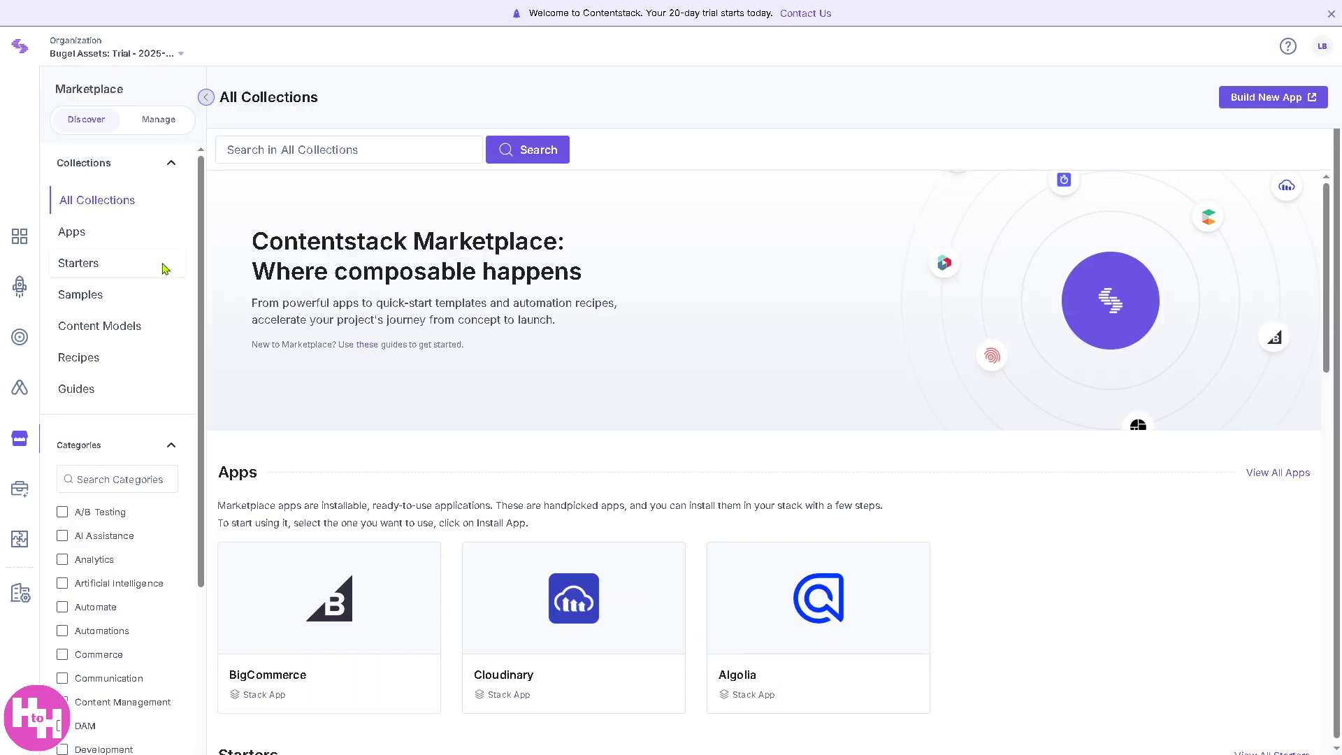
scroll(576, 407, down, 3)
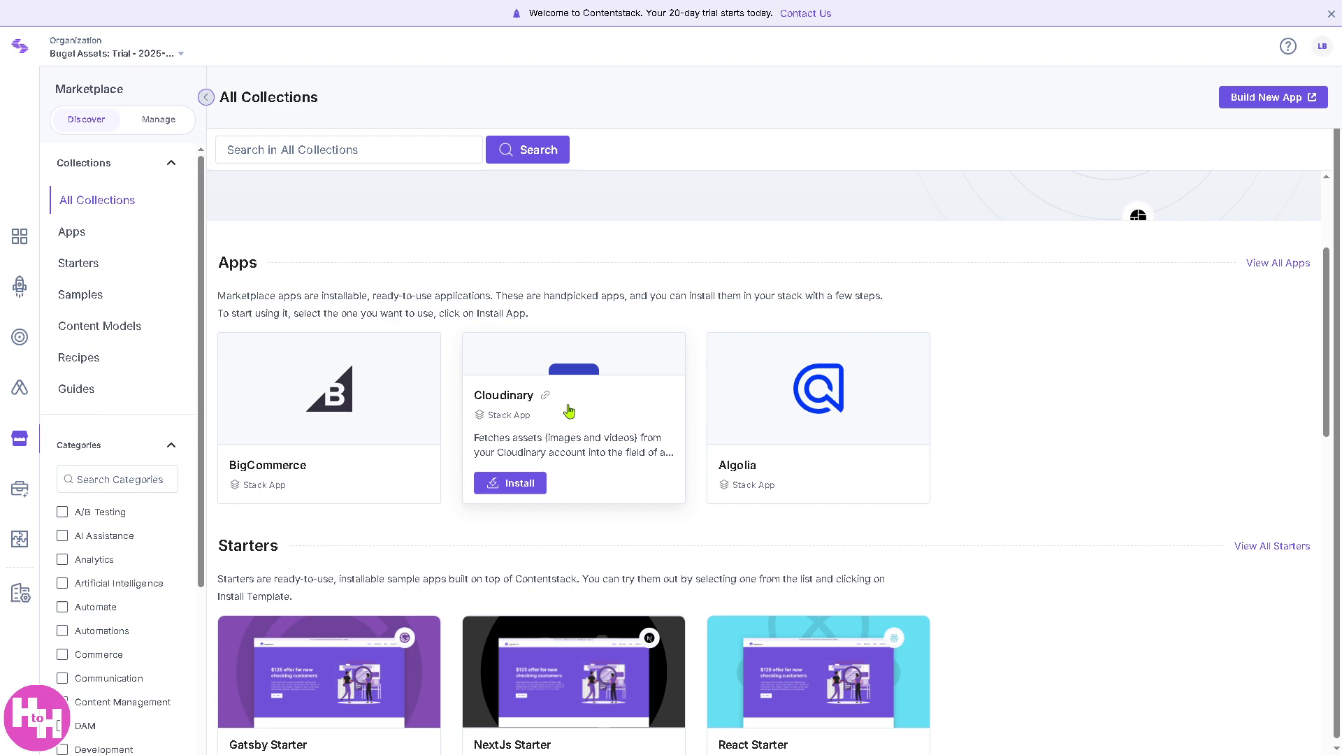
mouse_move(606, 502)
mouse_move(791, 500)
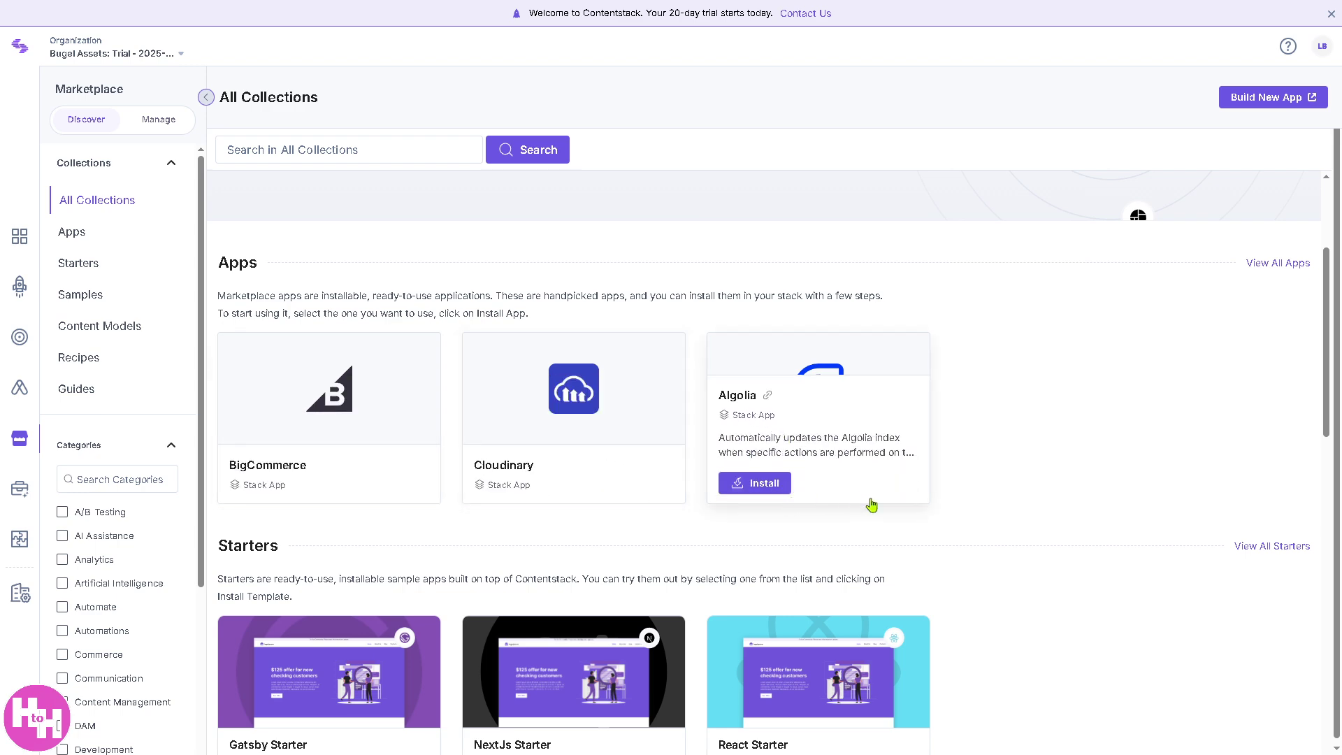
scroll(727, 512, up, 1)
scroll(1105, 479, down, 4)
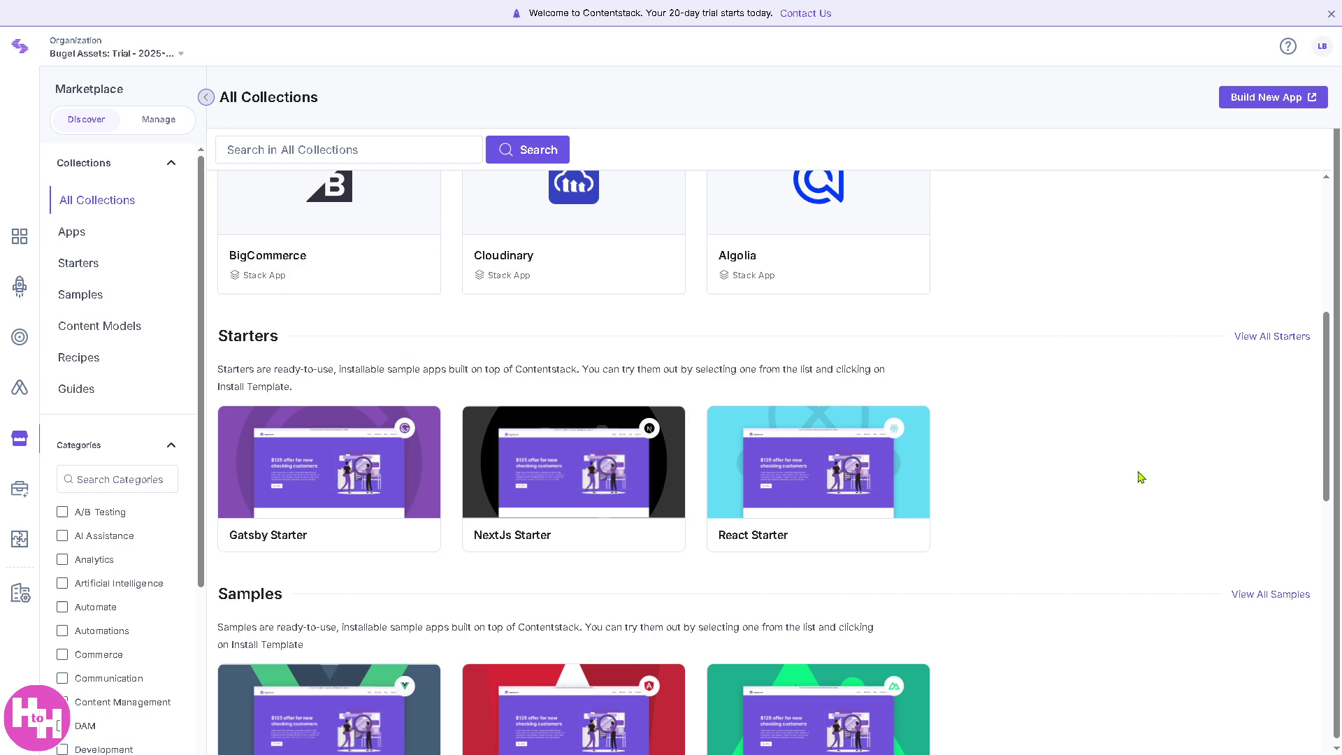
scroll(1140, 478, down, 1)
scroll(1121, 478, down, 3)
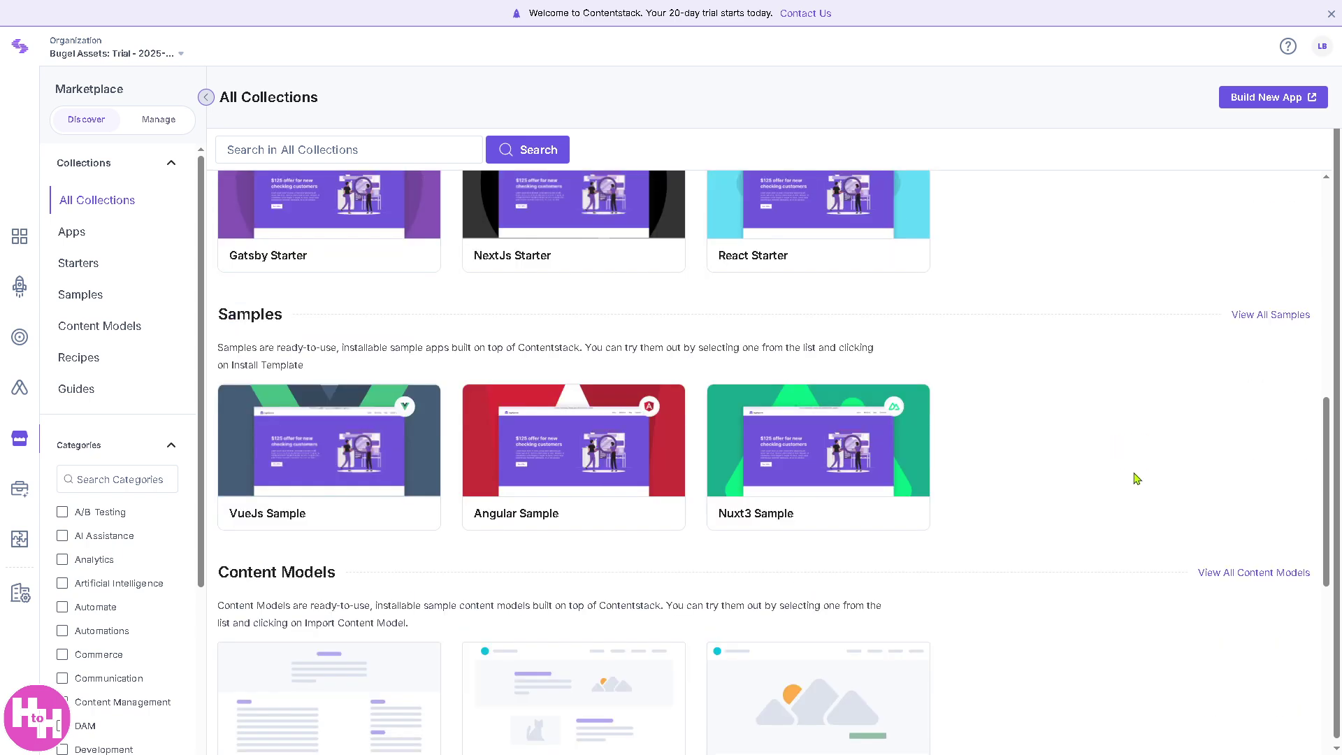
scroll(1147, 457, down, 3)
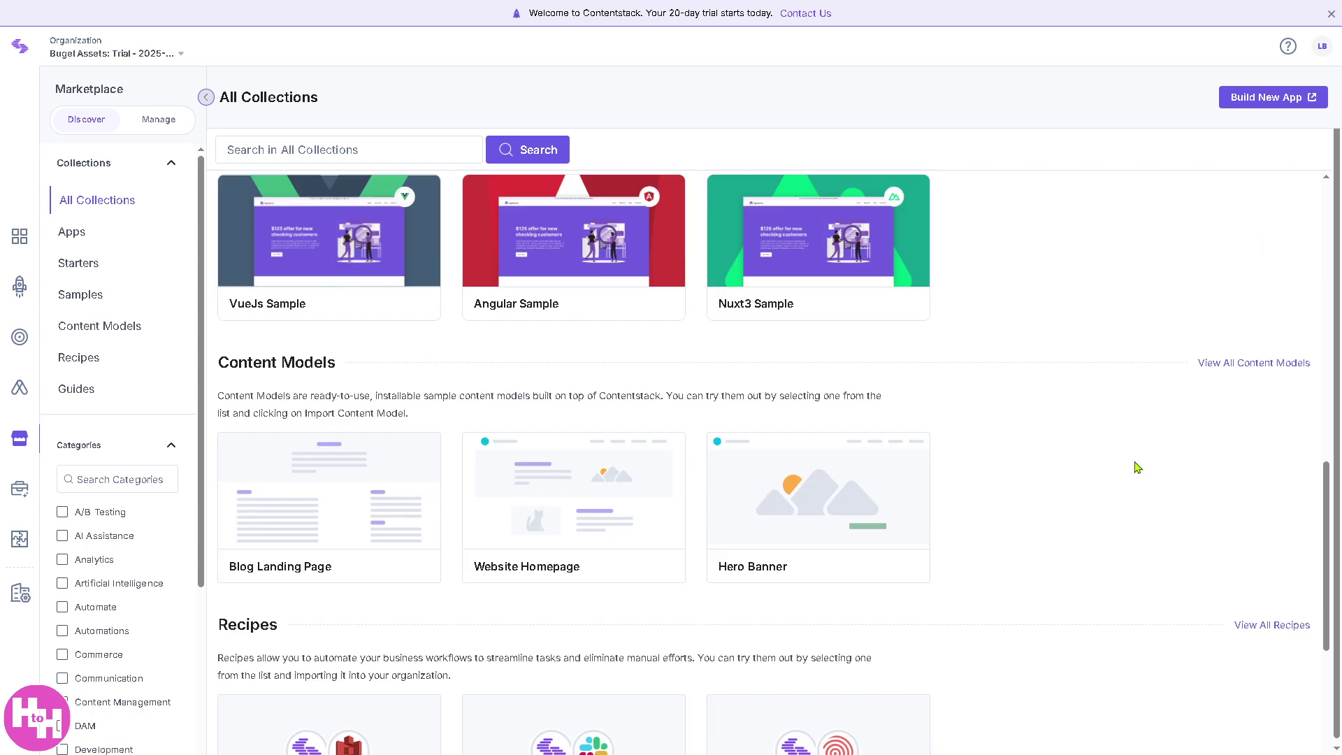
scroll(1137, 467, down, 2)
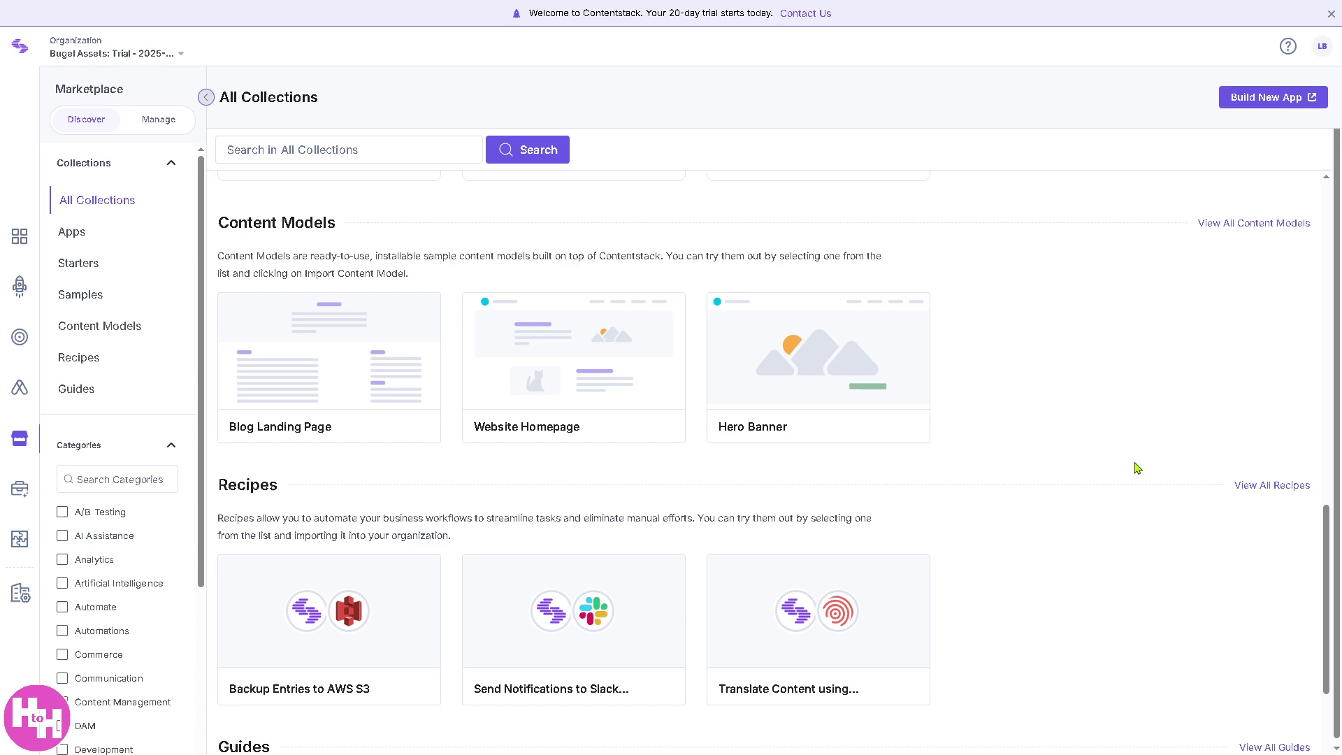
scroll(1137, 468, down, 2)
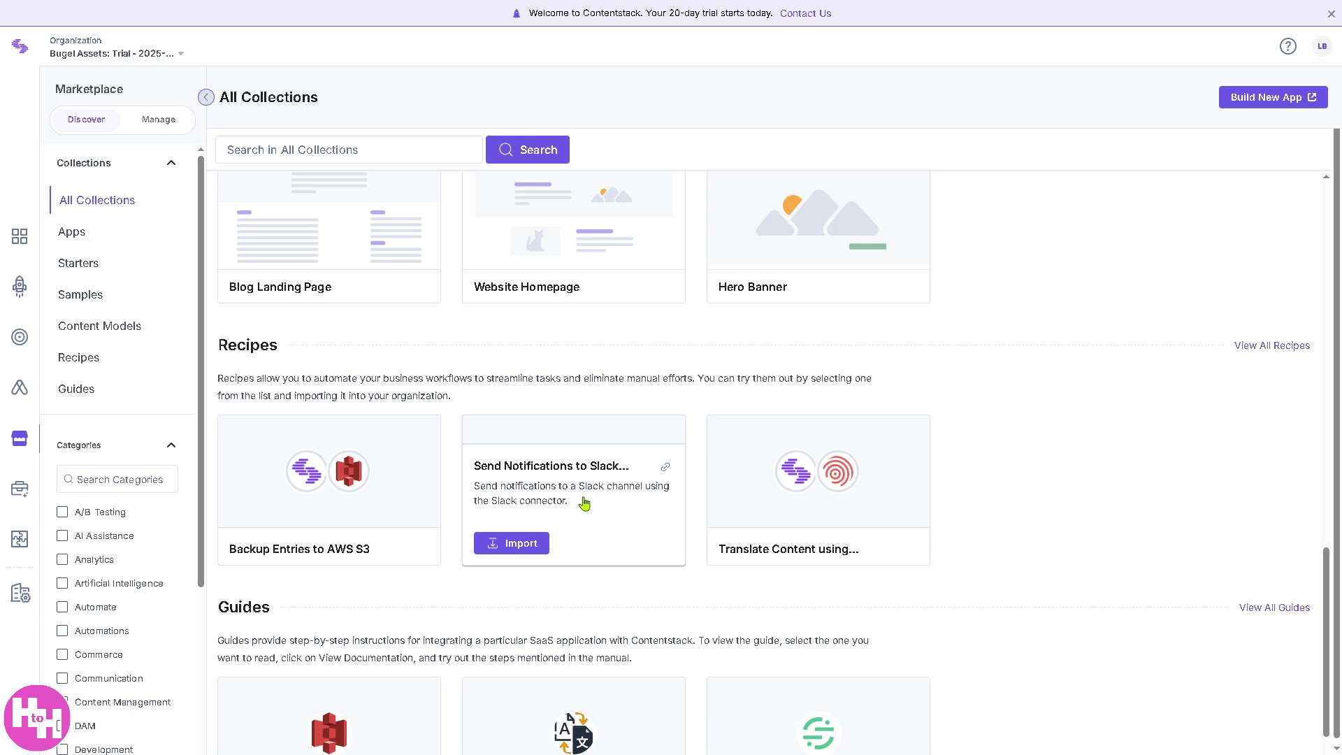
mouse_move(839, 470)
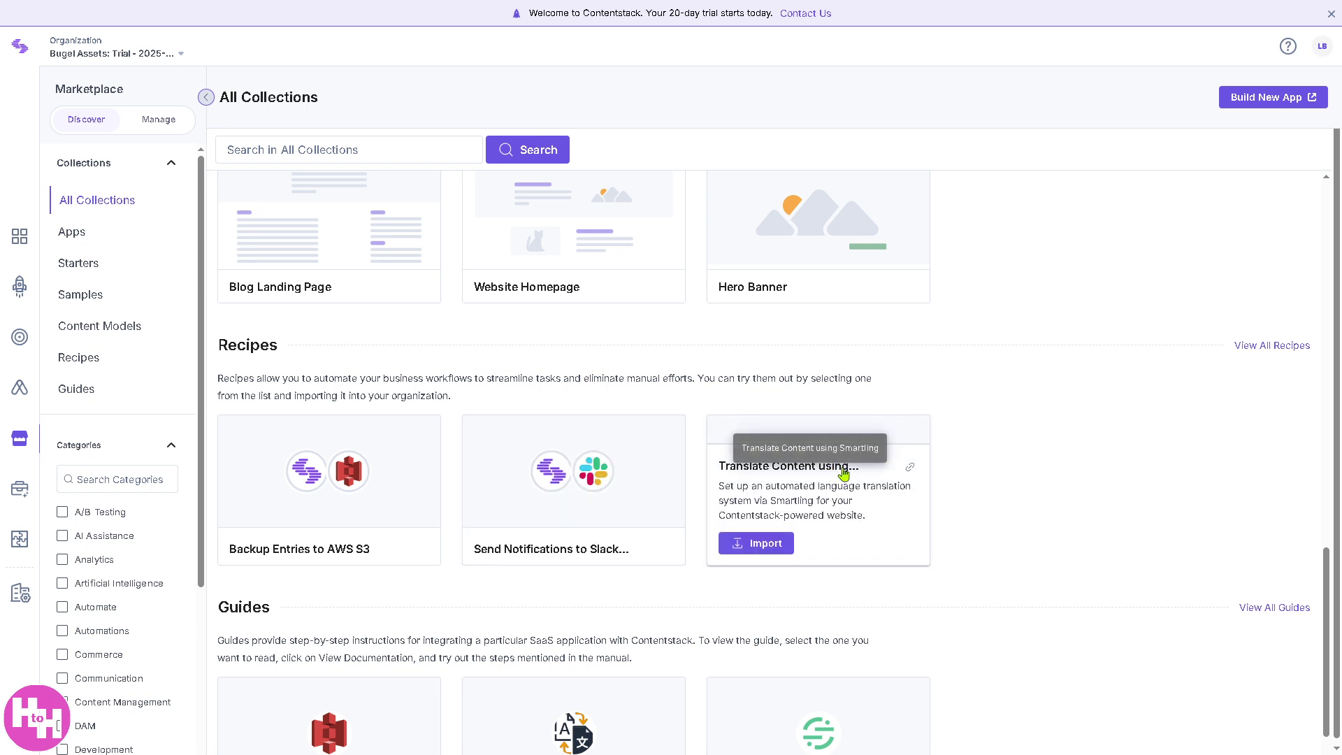
scroll(844, 474, down, 2)
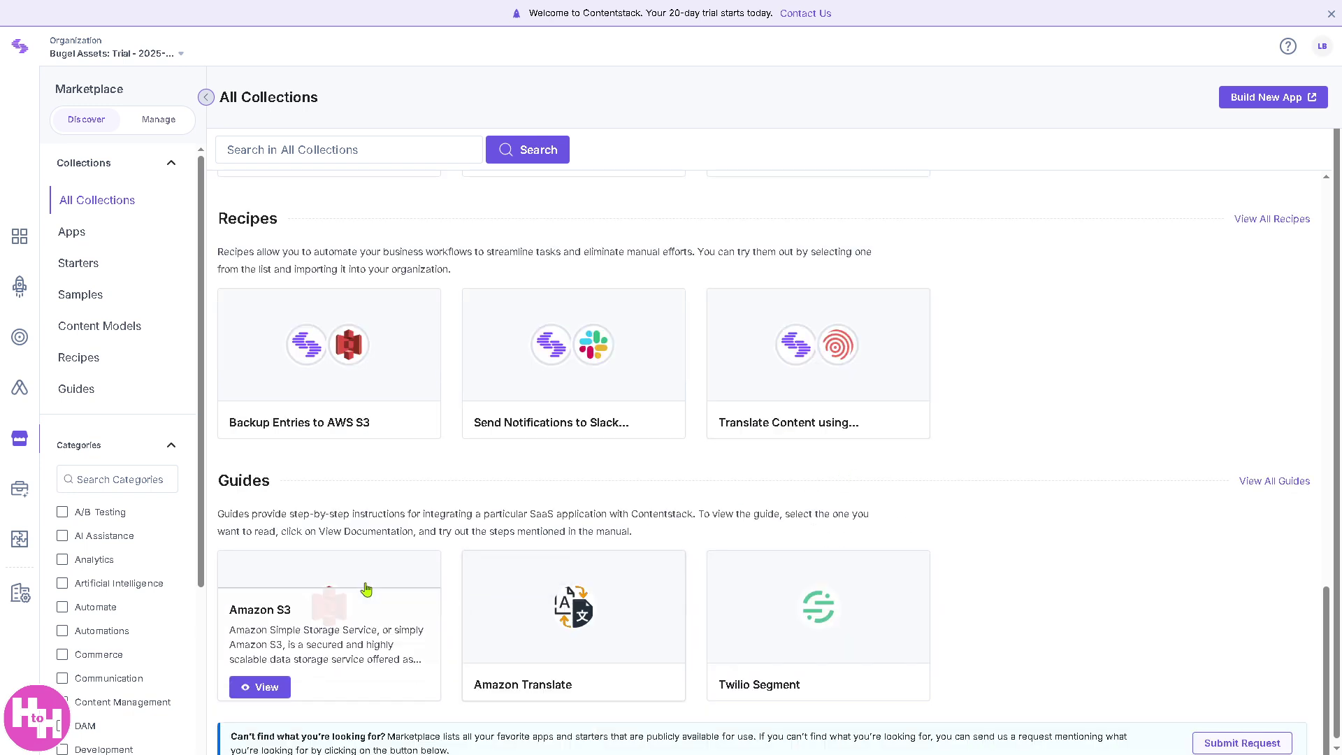
scroll(1035, 579, down, 1)
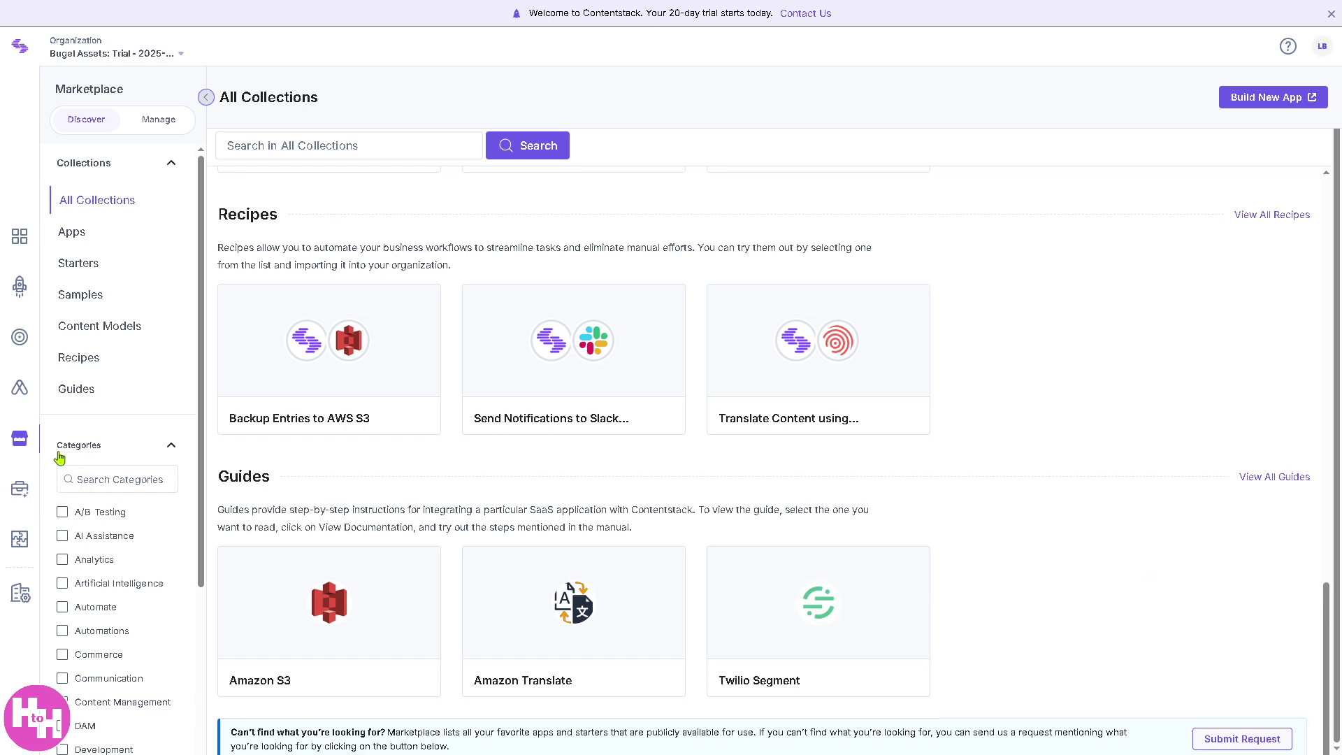
- Create brand kit 'How to Hermione' with a pasted description, linked to the Compass Starter stack
click(23, 498)
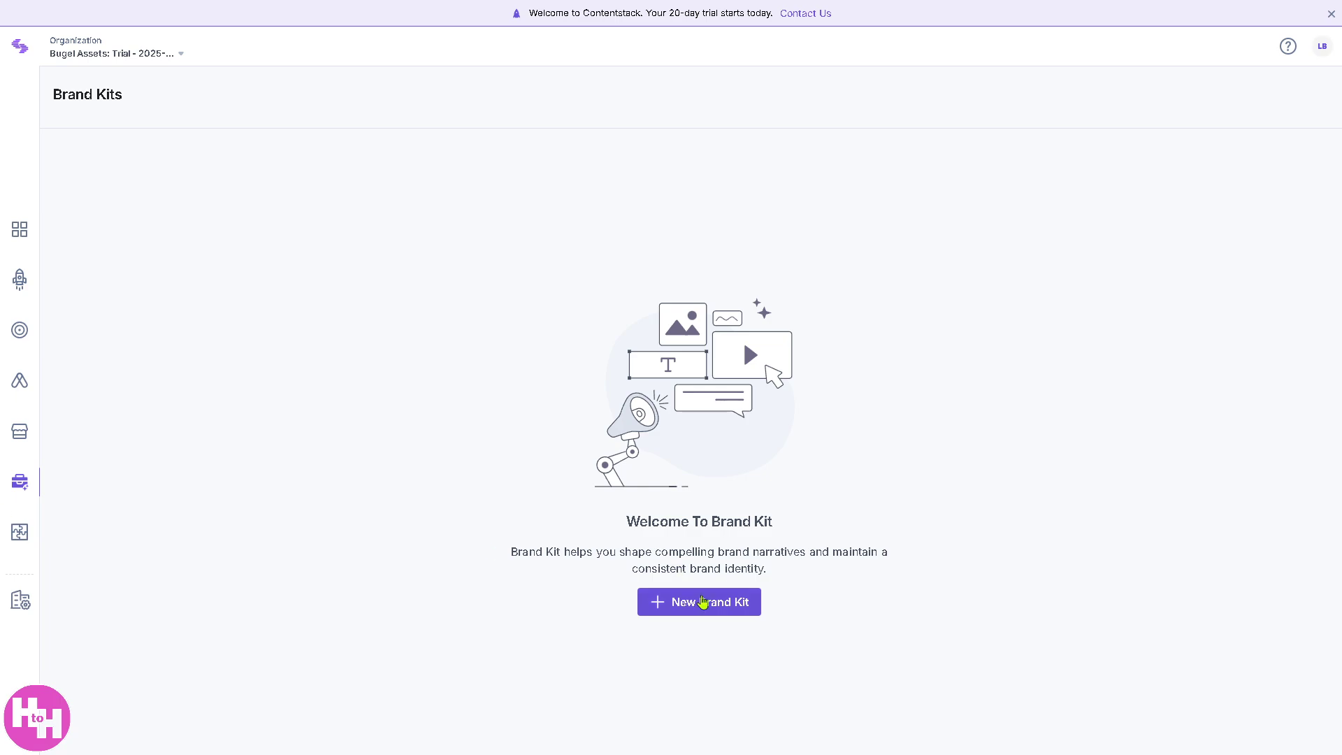
click(706, 607)
click(544, 305)
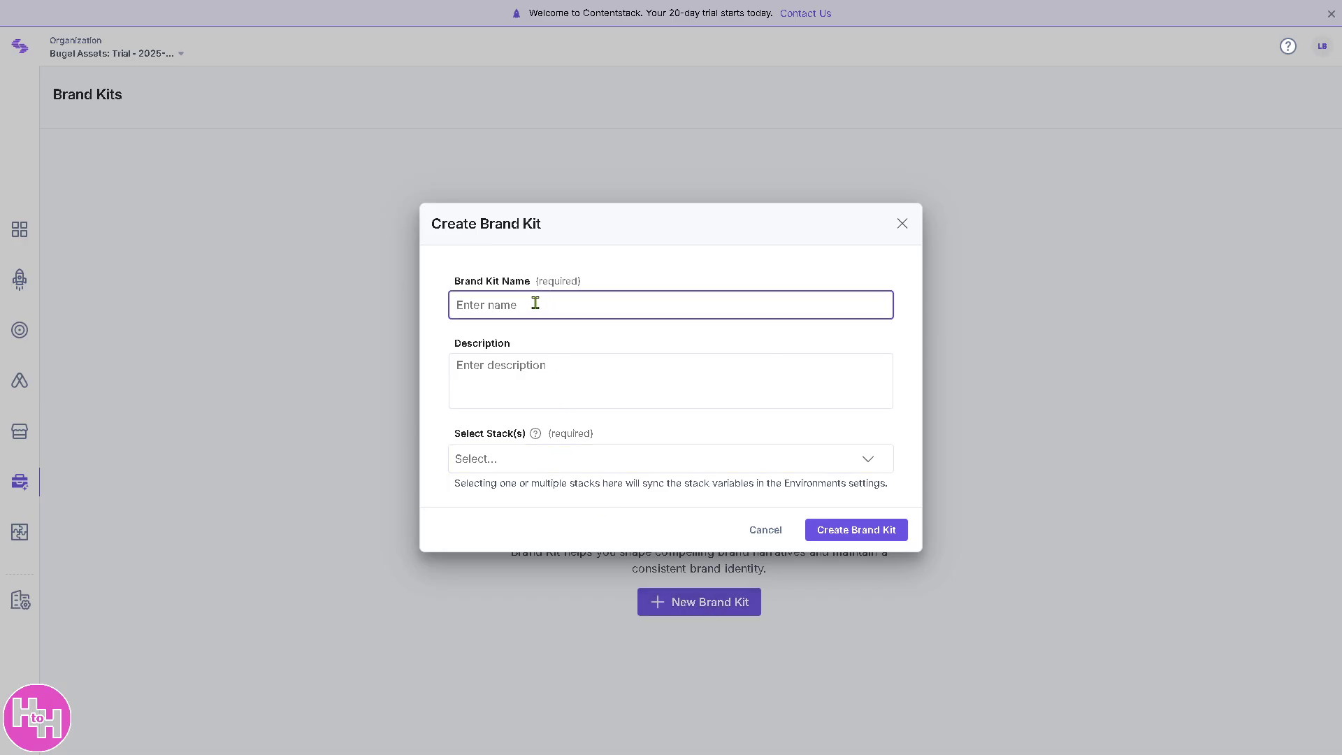
text(How to)
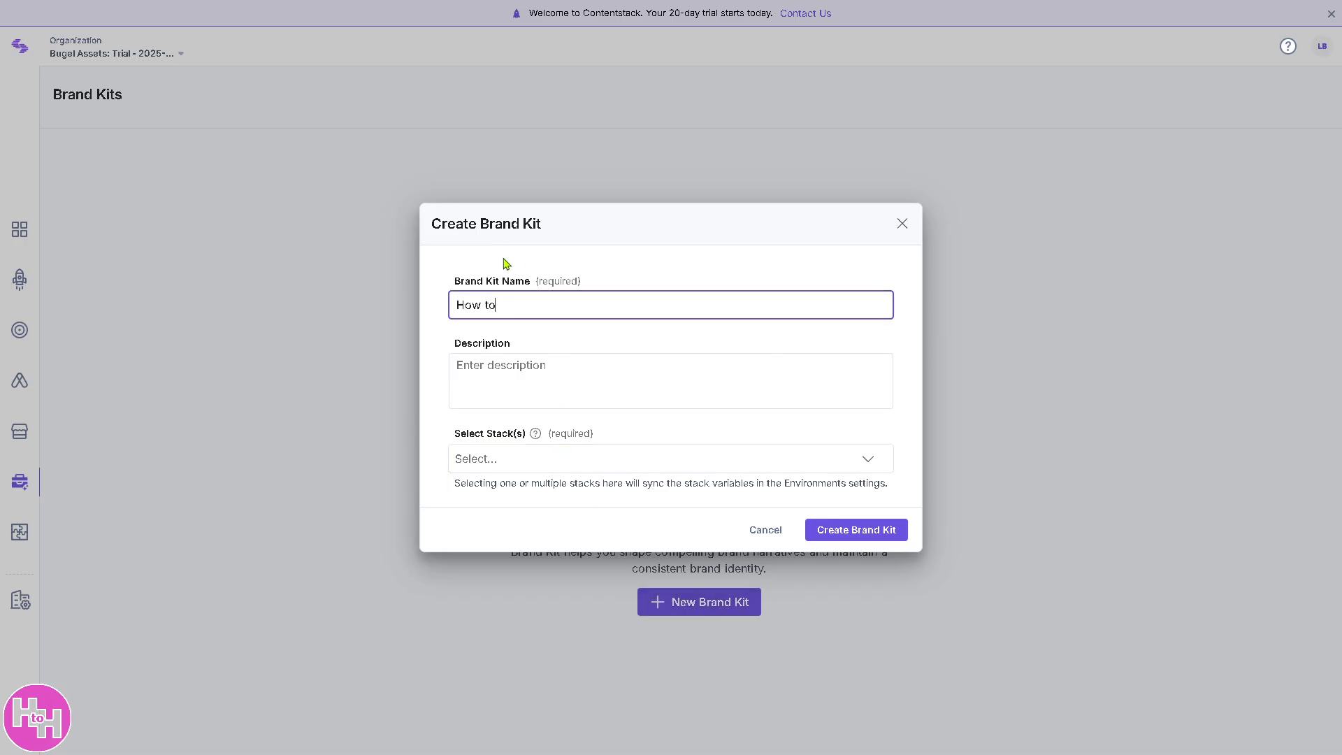
text( Hermione)
click(612, 376)
text(How to Use Contentstack a Headless Content Management Software)
click(618, 462)
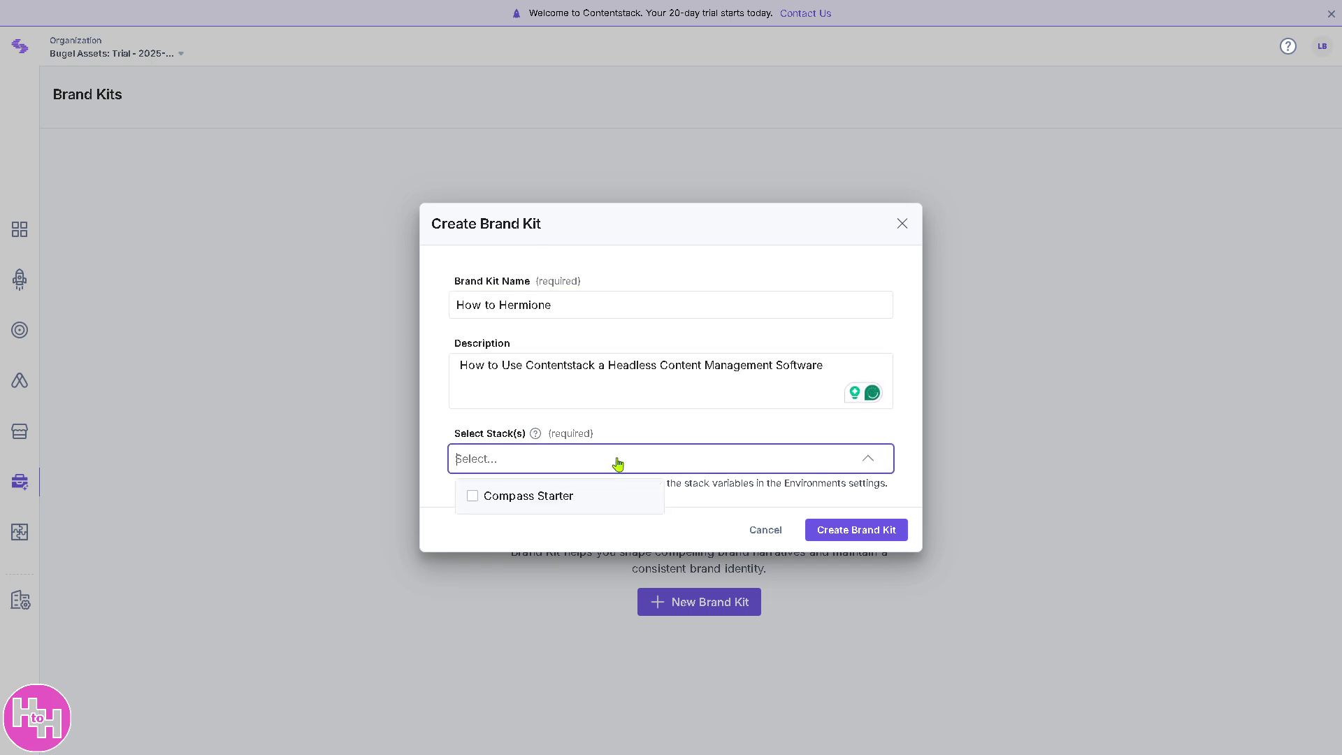
click(566, 495)
click(848, 535)
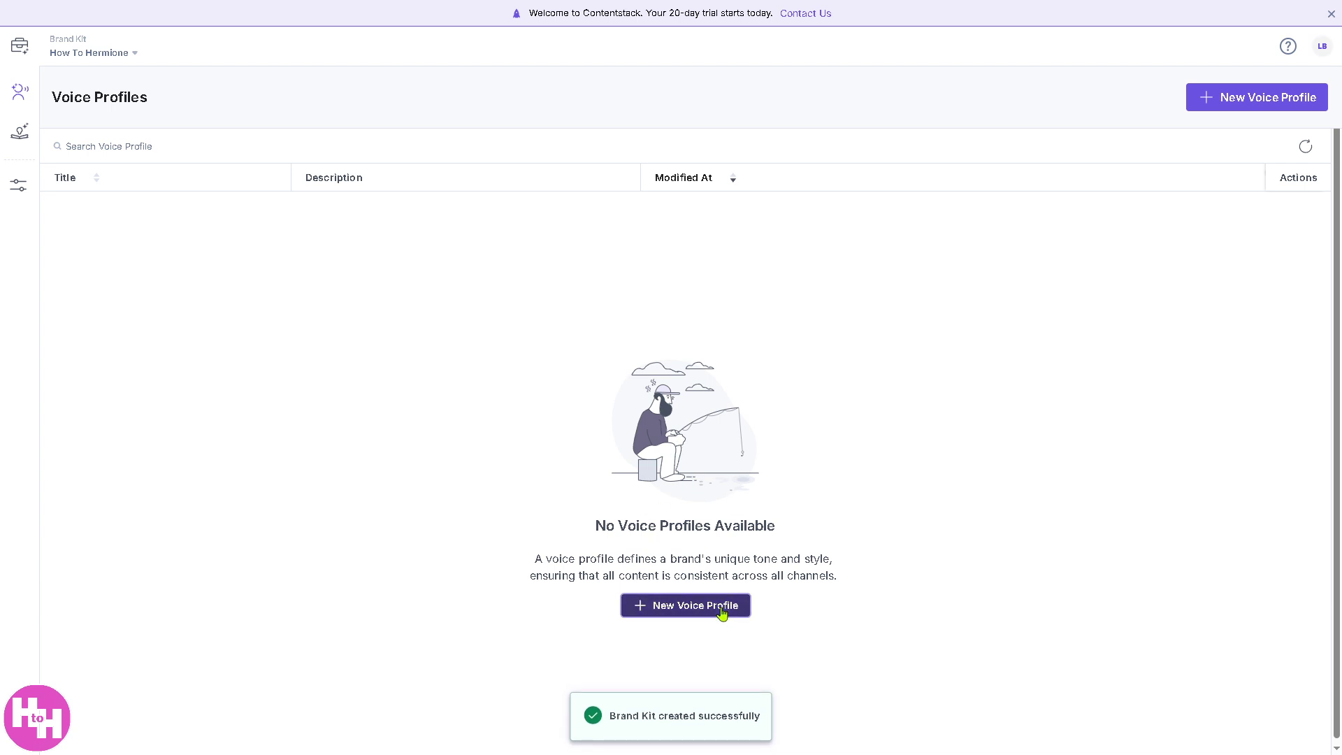
- Save voice profile 'How to Hermione' with a pasted description, Casual formality and Informative tone
click(727, 610)
click(319, 209)
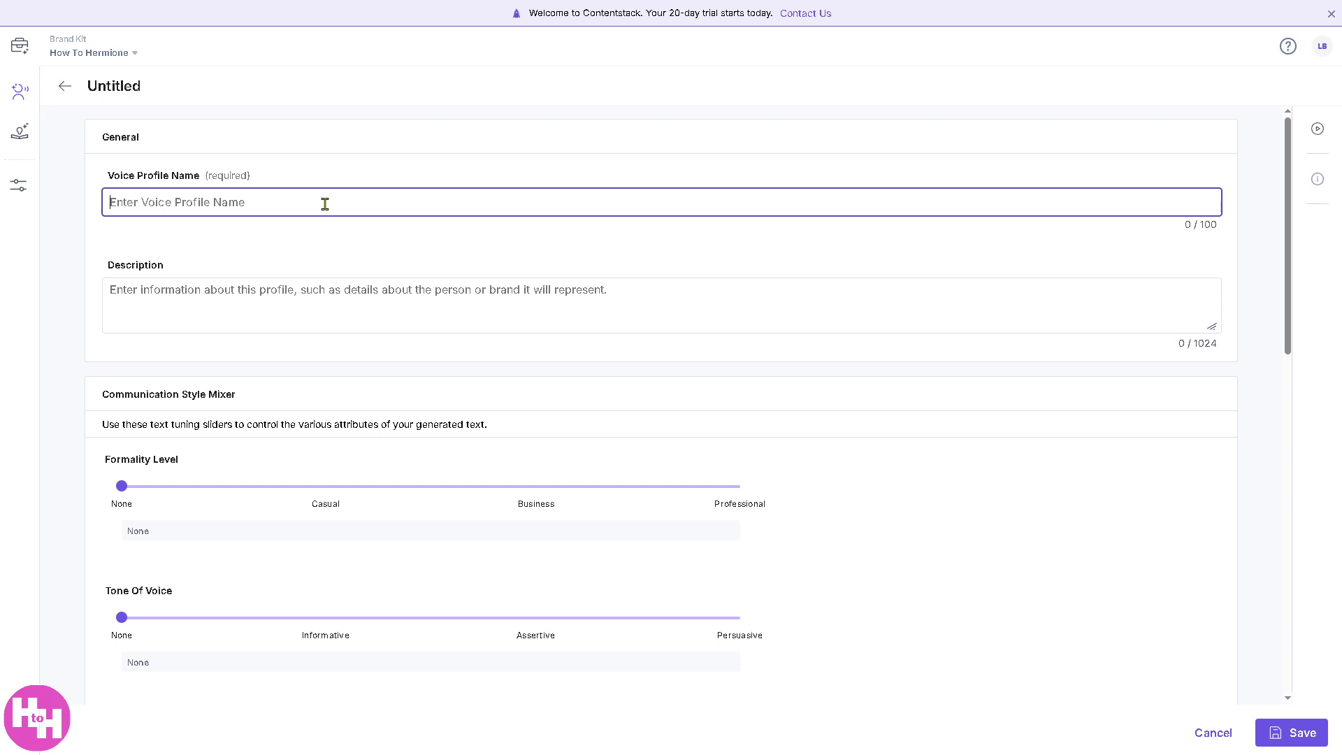
text(How to H)
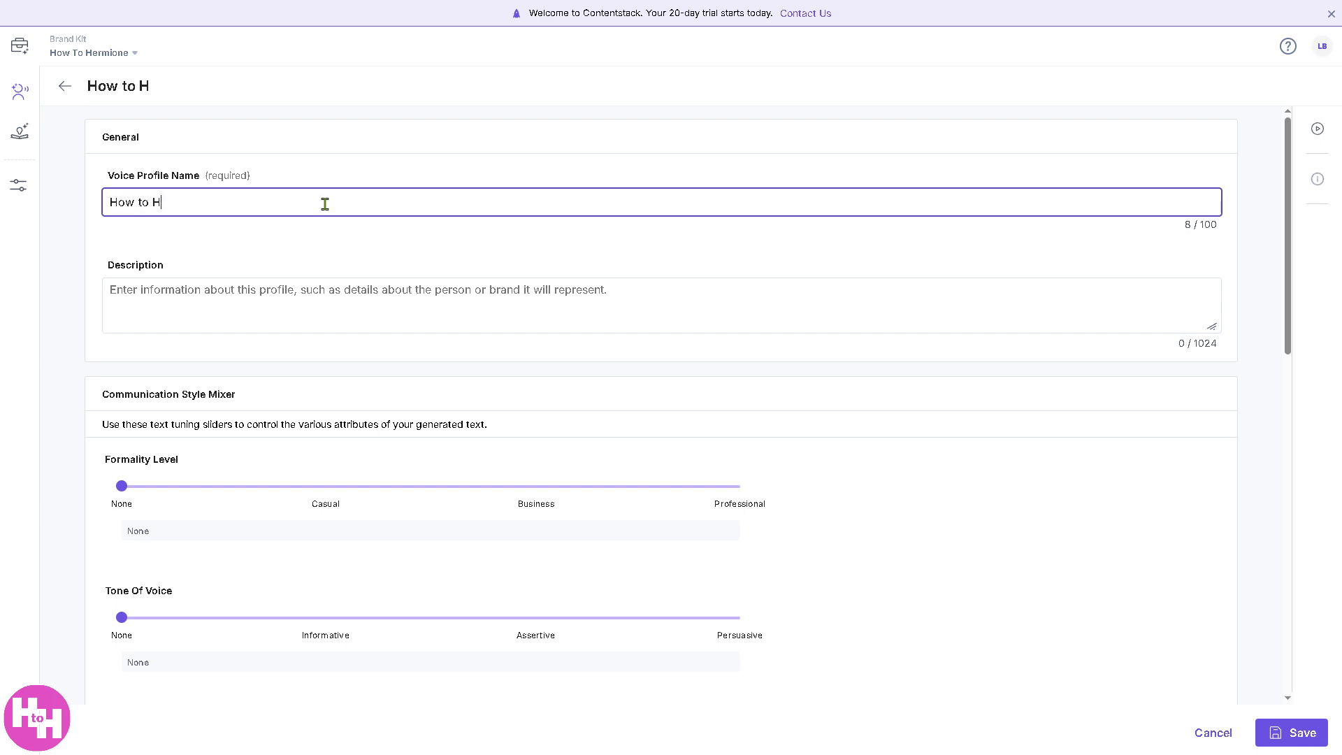
text(ermione)
click(402, 293)
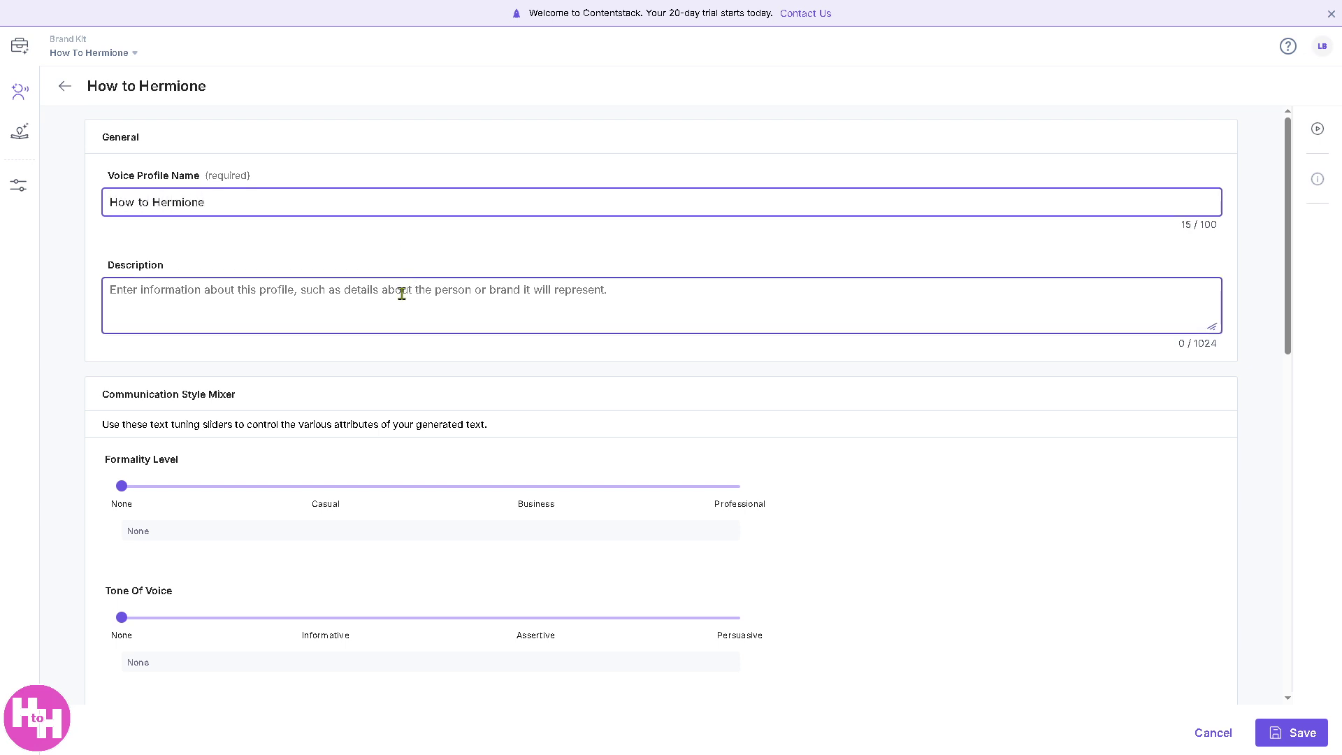
text(How to Use Contentstack a Headless Content Management Software)
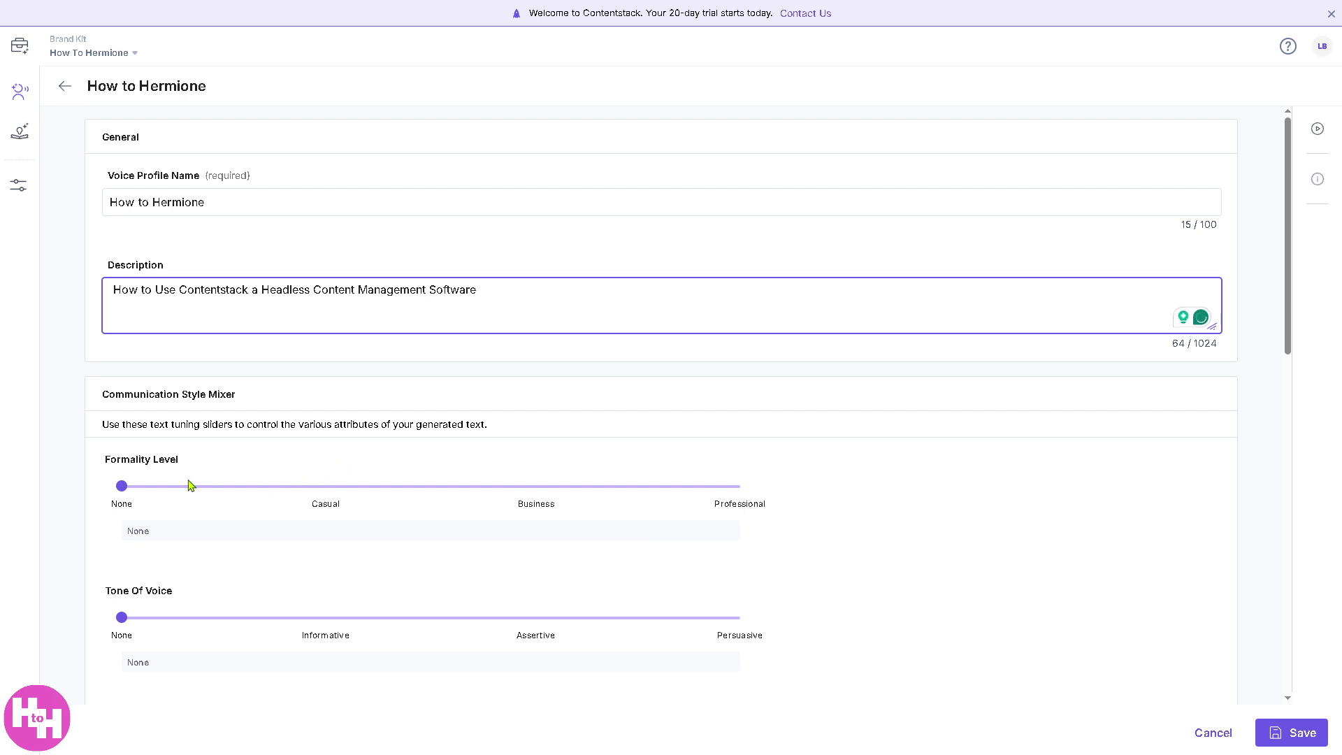
drag(126, 493, 369, 480)
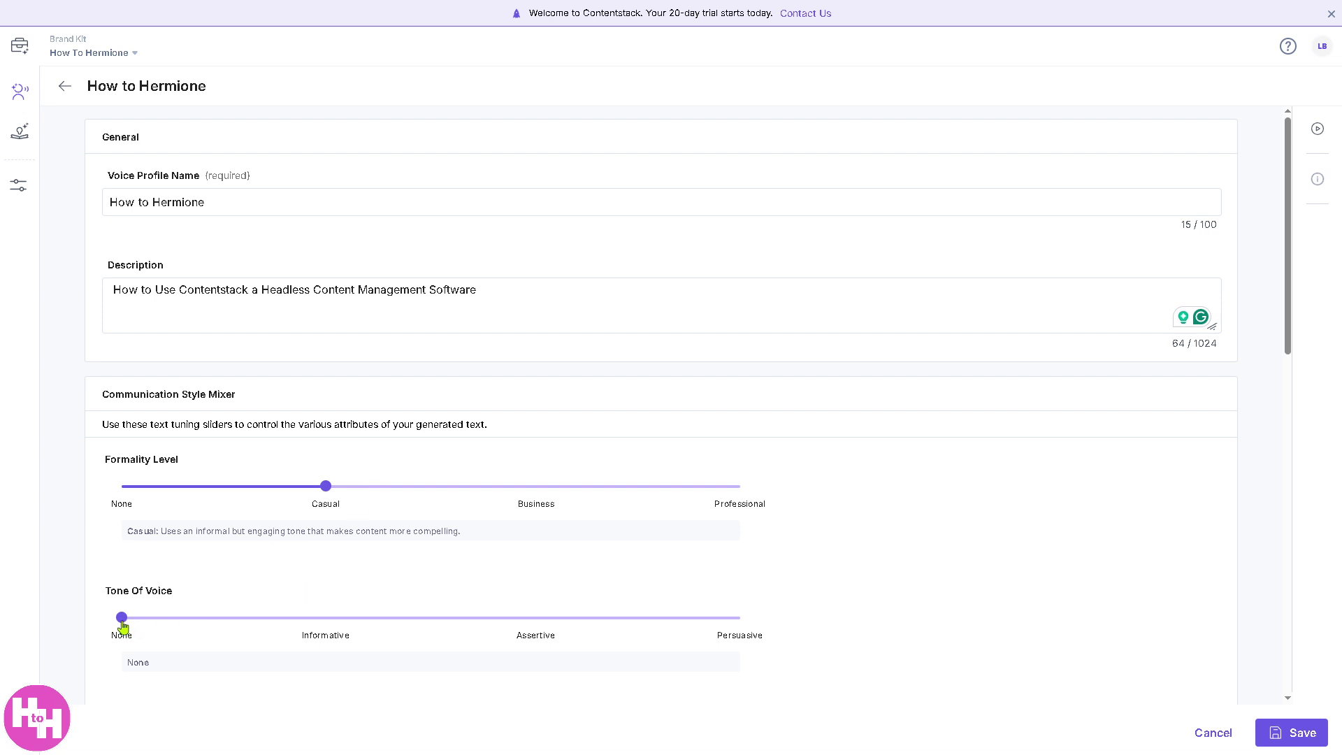
drag(123, 625, 293, 624)
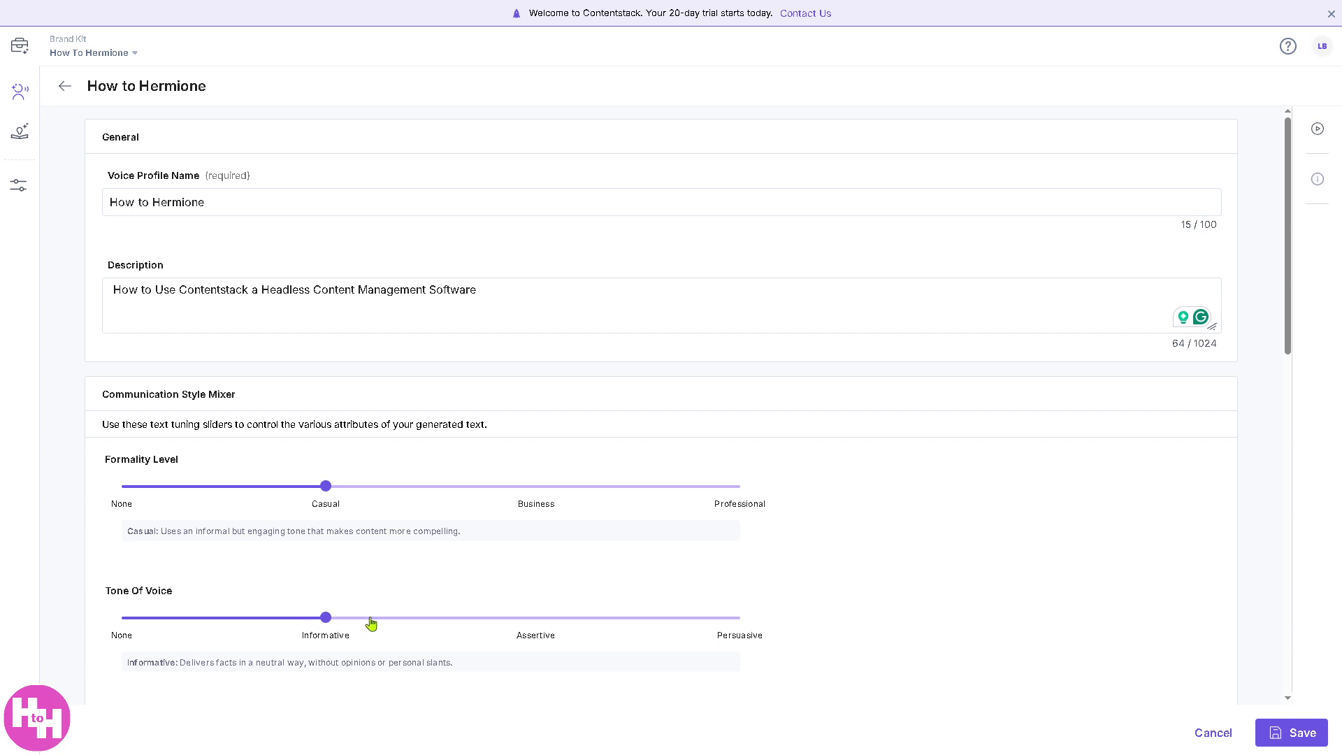
click(1283, 732)
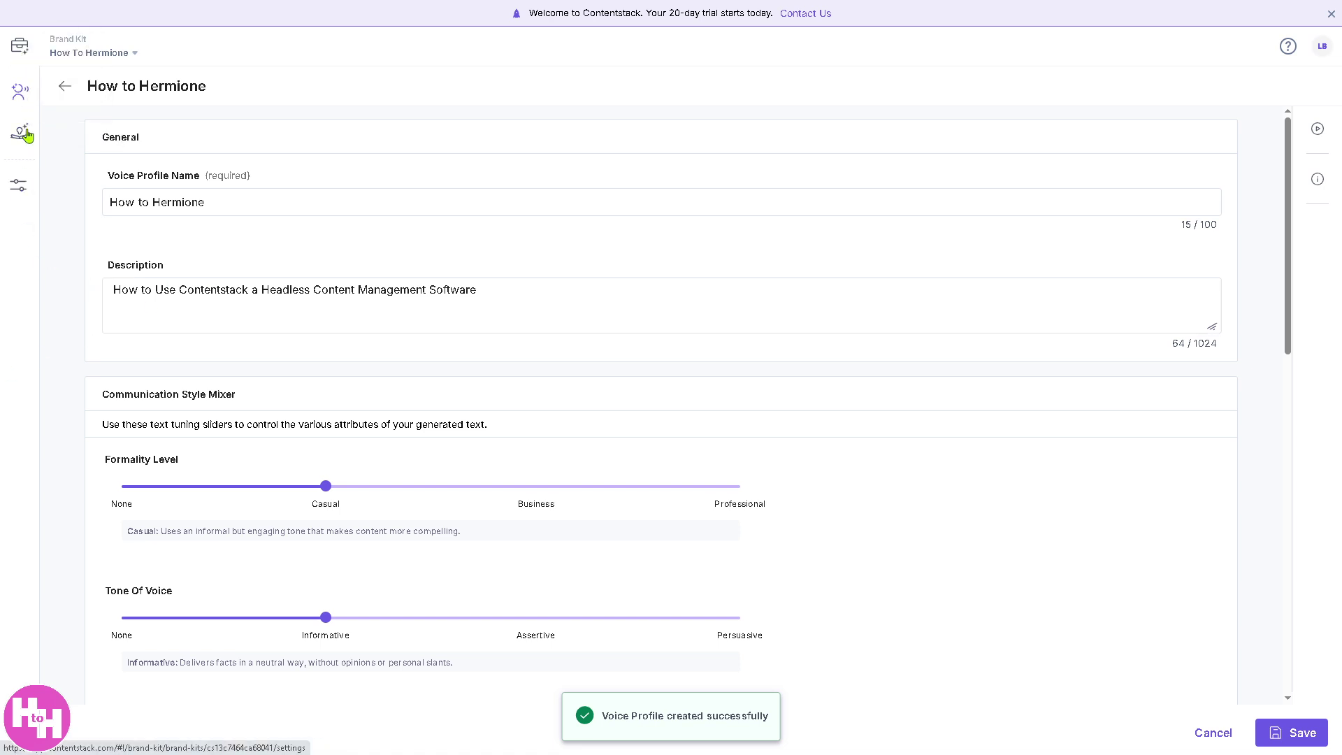
- Start a new app in the Developer Hub and choose the Stack app type
click(17, 45)
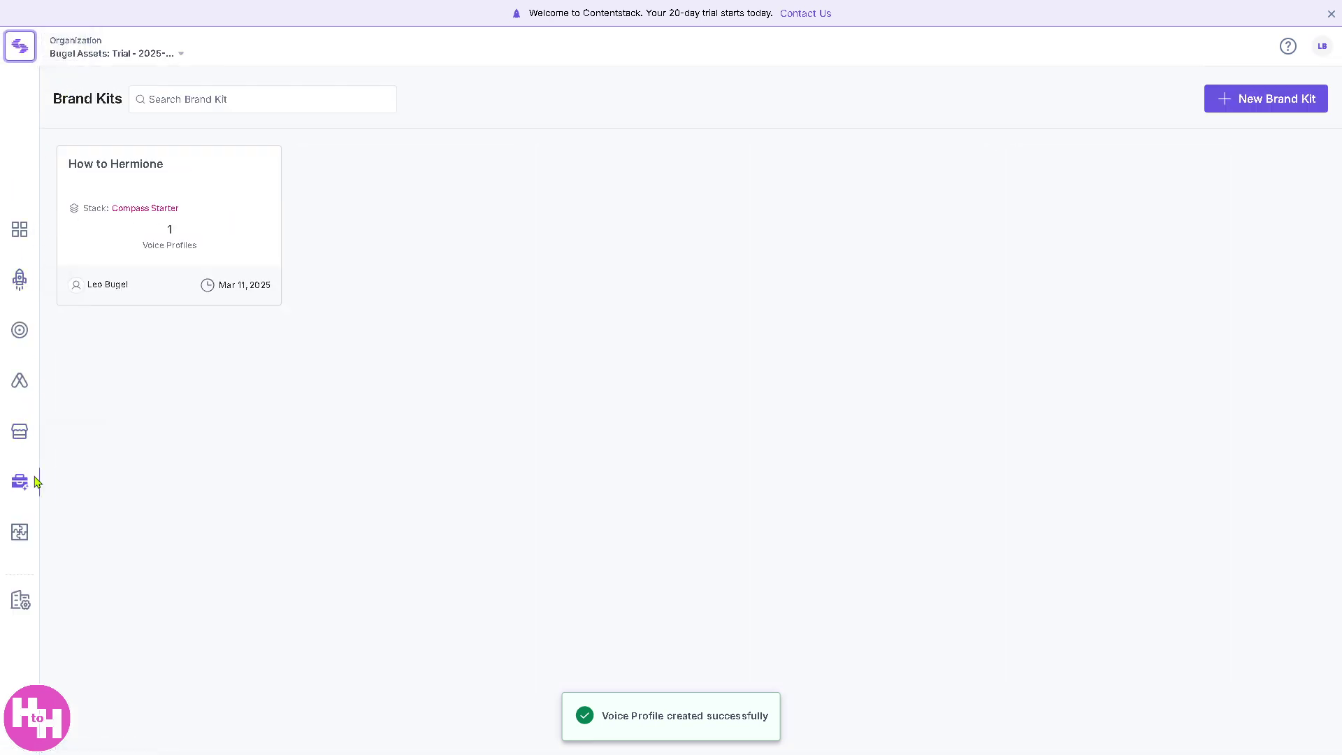
click(19, 533)
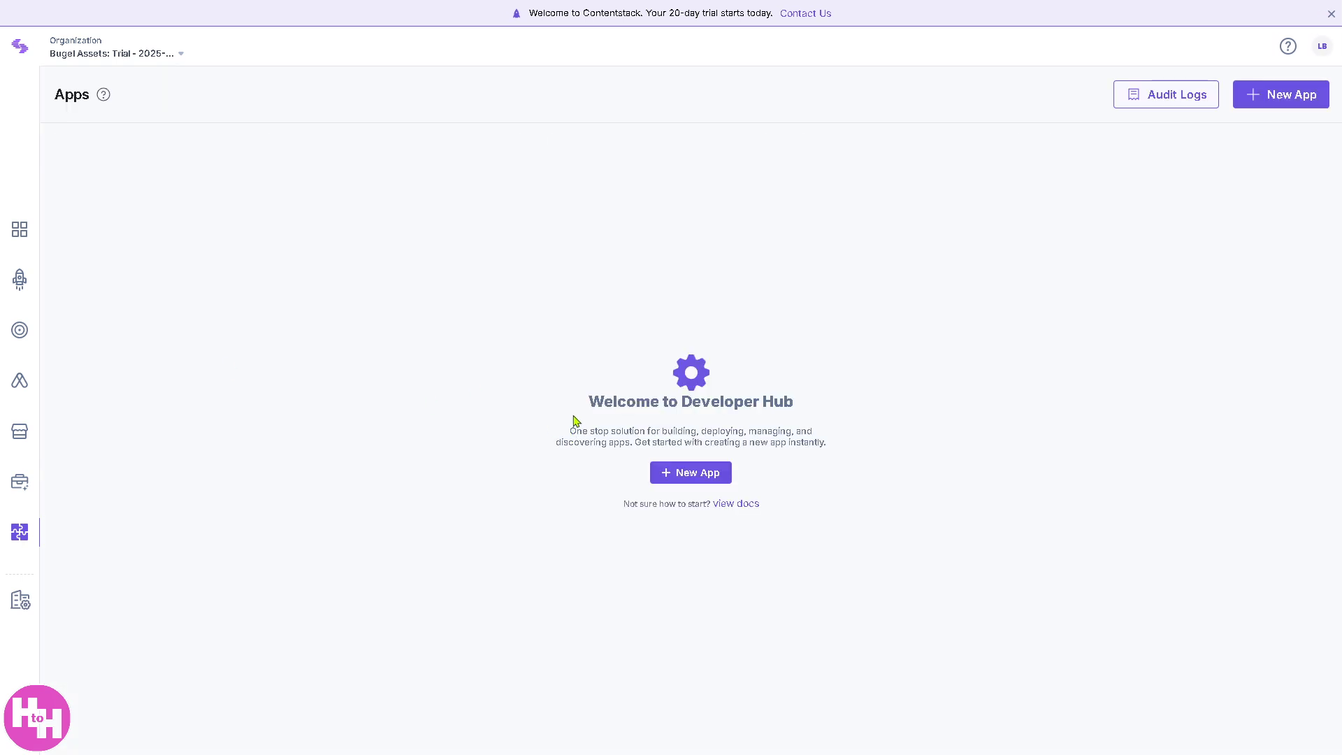
click(697, 470)
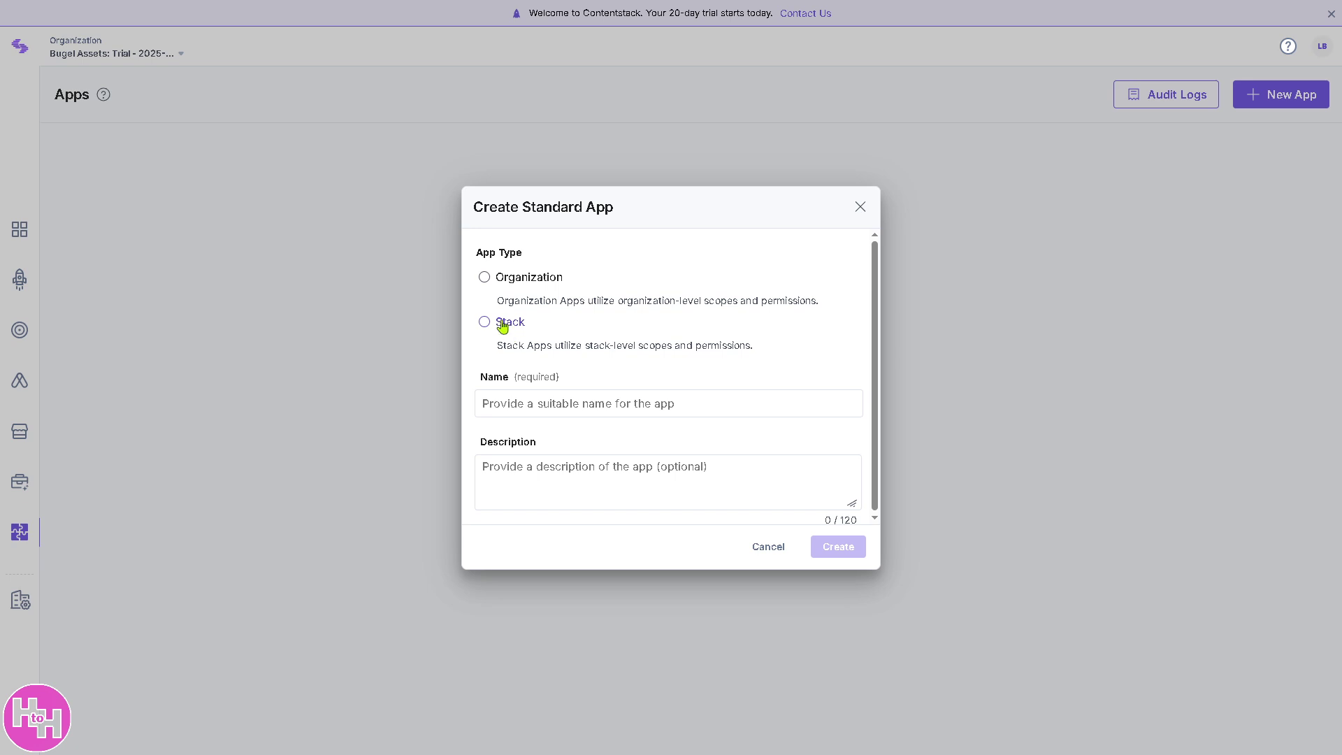
click(508, 283)
click(500, 322)
- Name the app 'How To Hermione' with a pasted description, create it, and return to Apps
click(630, 494)
click(591, 409)
text(How to Hermione)
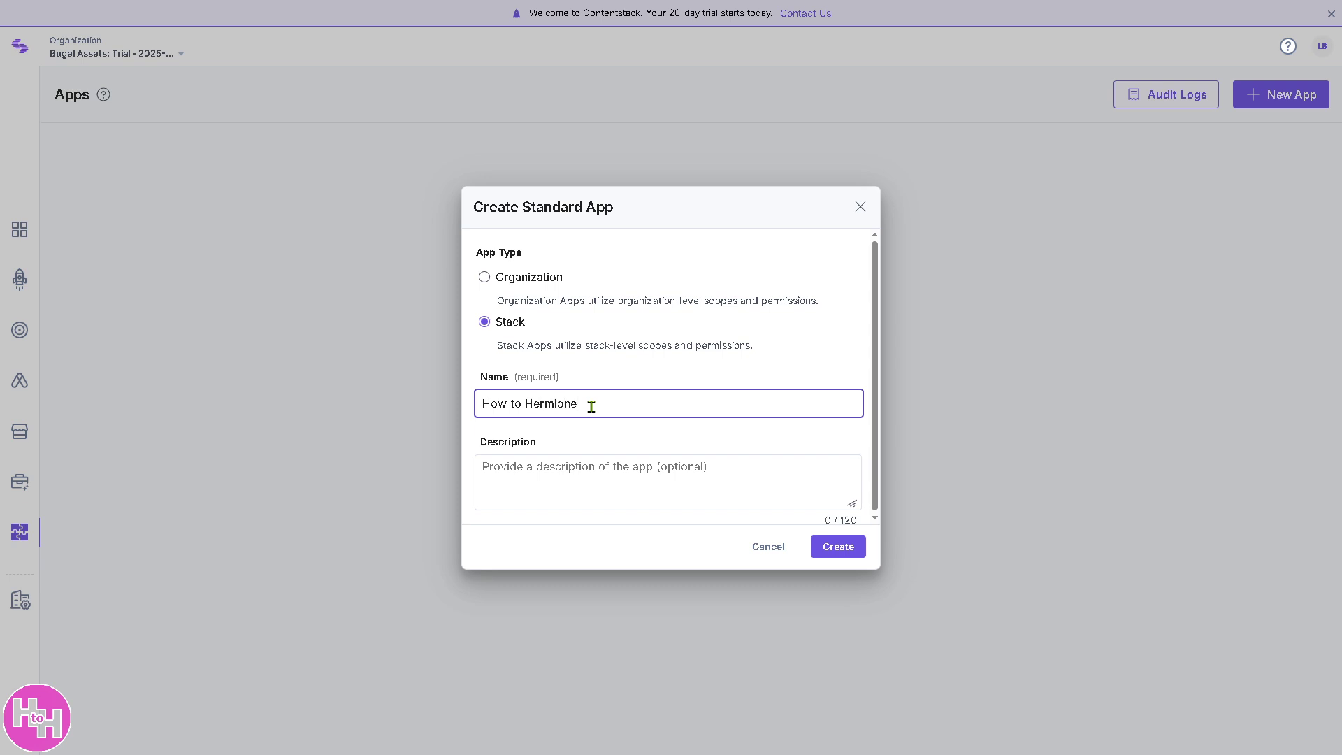
click(606, 464)
text(How to Use Contentstack a Headless Content Management Software)
click(836, 549)
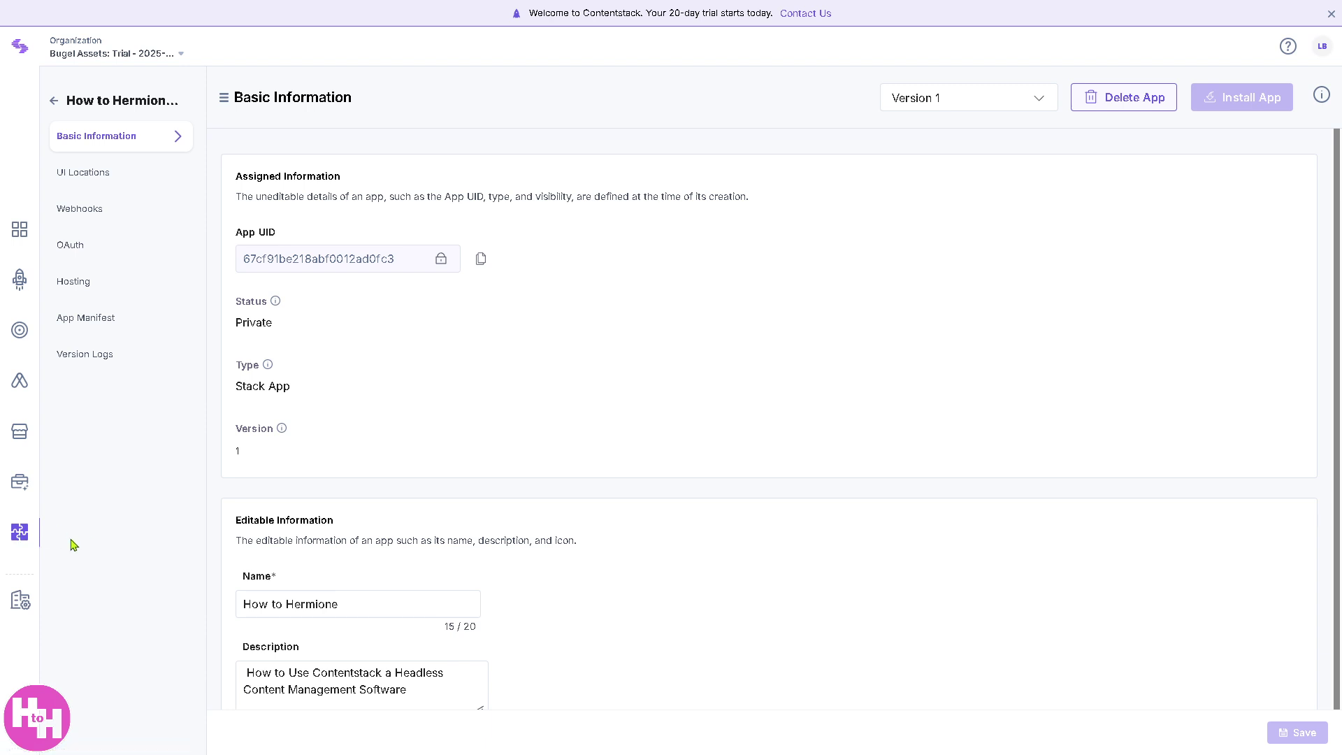
click(20, 535)
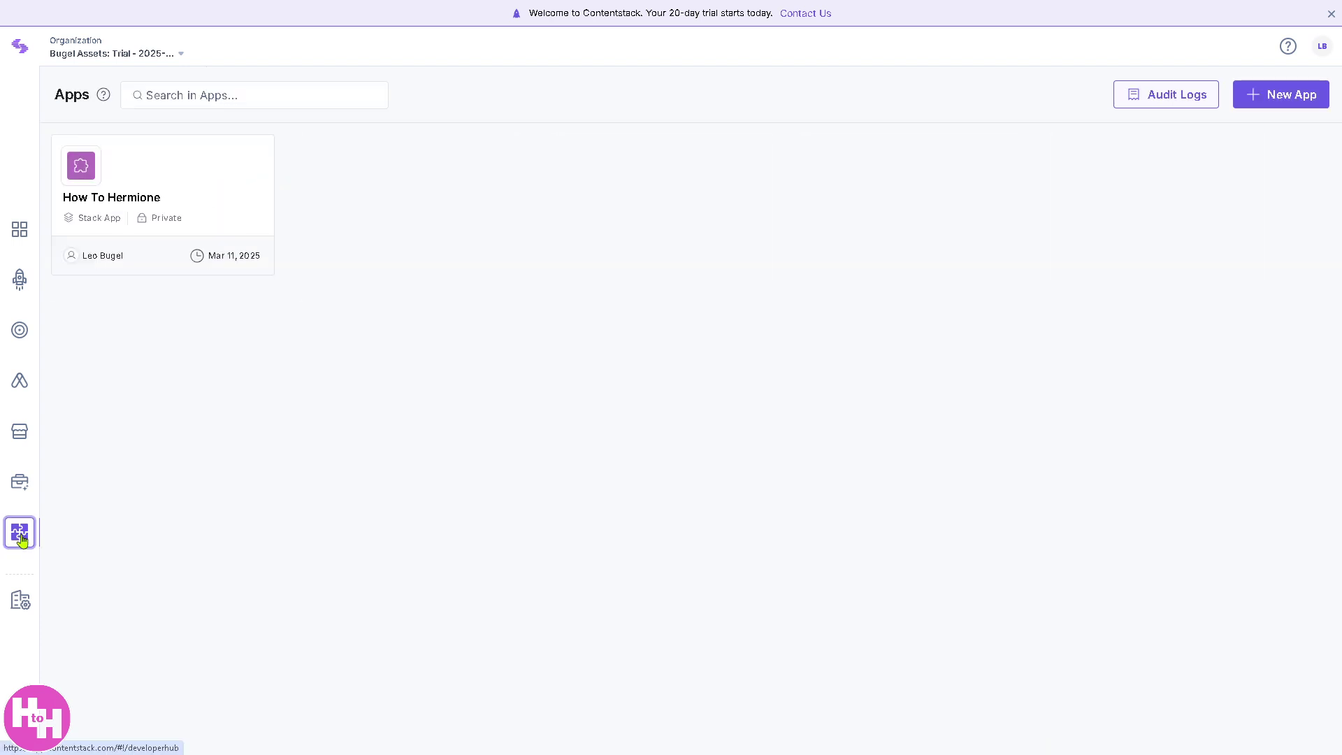
- Review Organization Info in Org Admin and close the Transfer Ownership form without sending anything
click(20, 601)
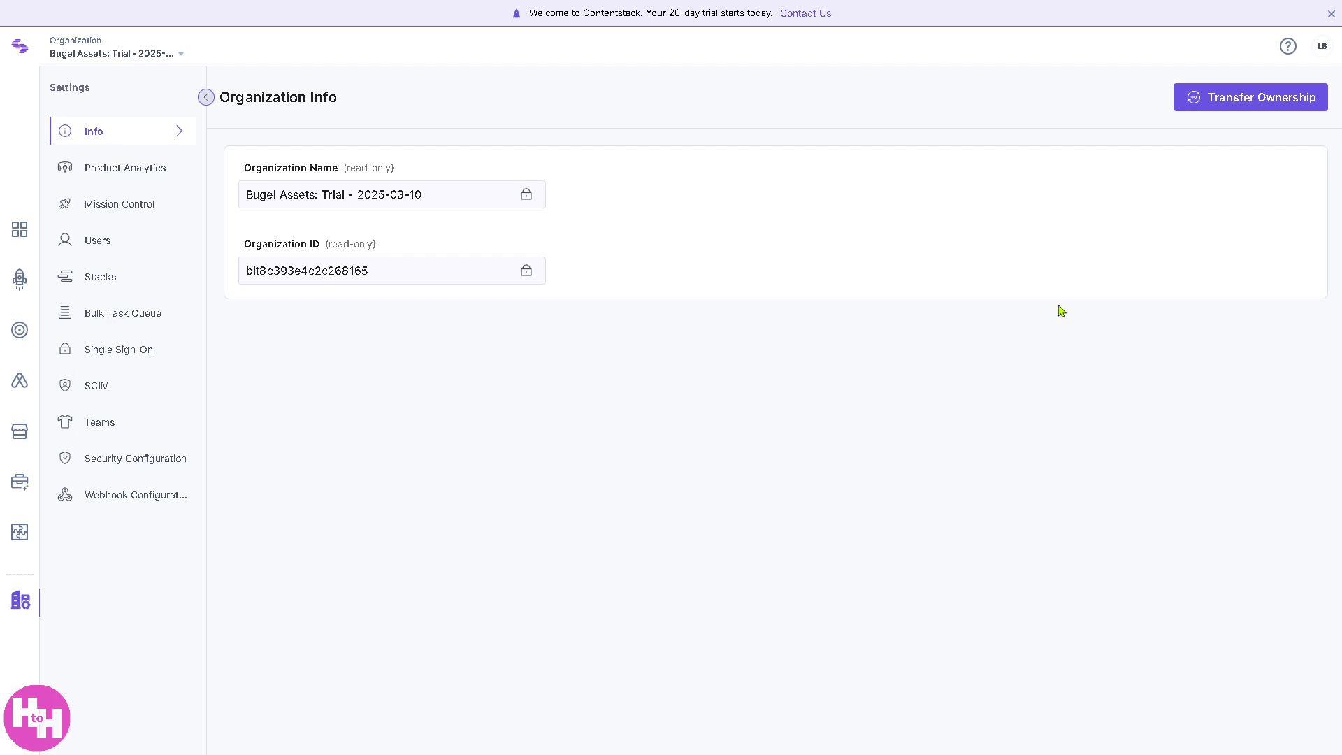
click(1286, 102)
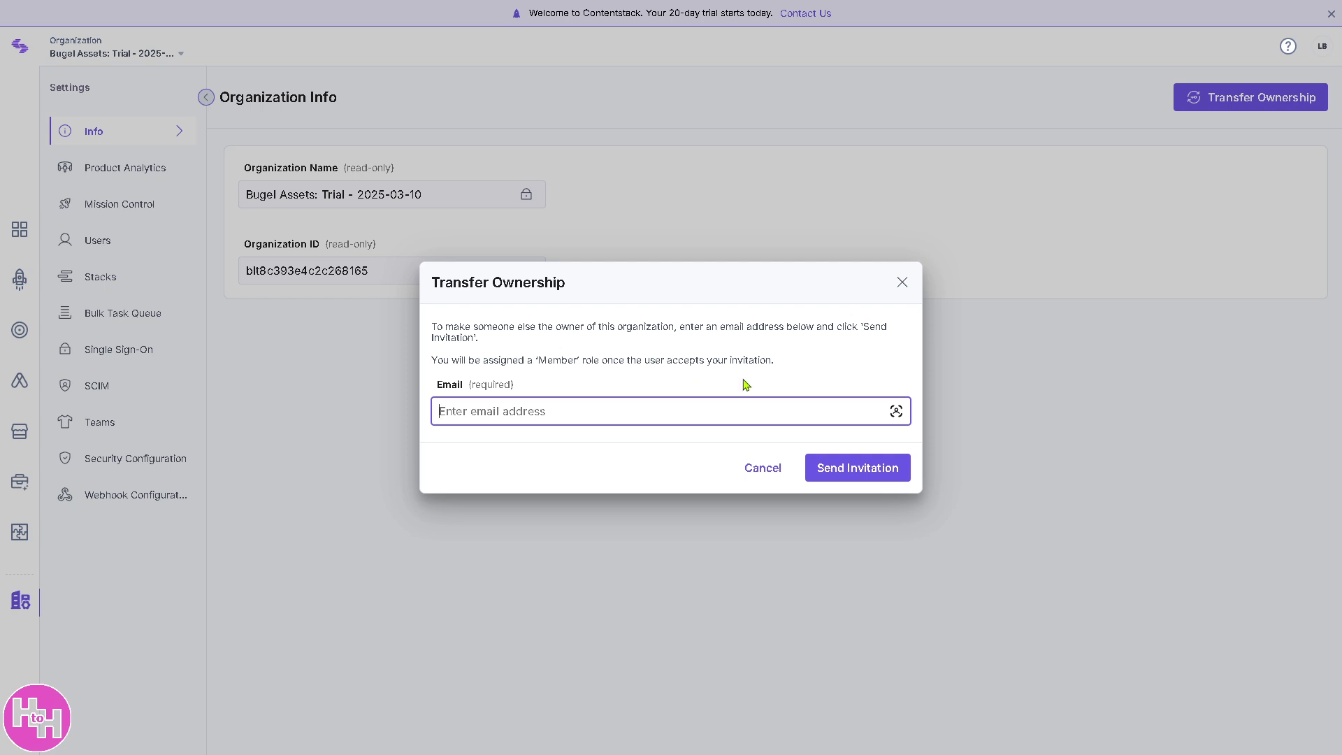
click(903, 282)
- Visit the Contentstack website's free trial/demo page, then return to its homepage
click(20, 230)
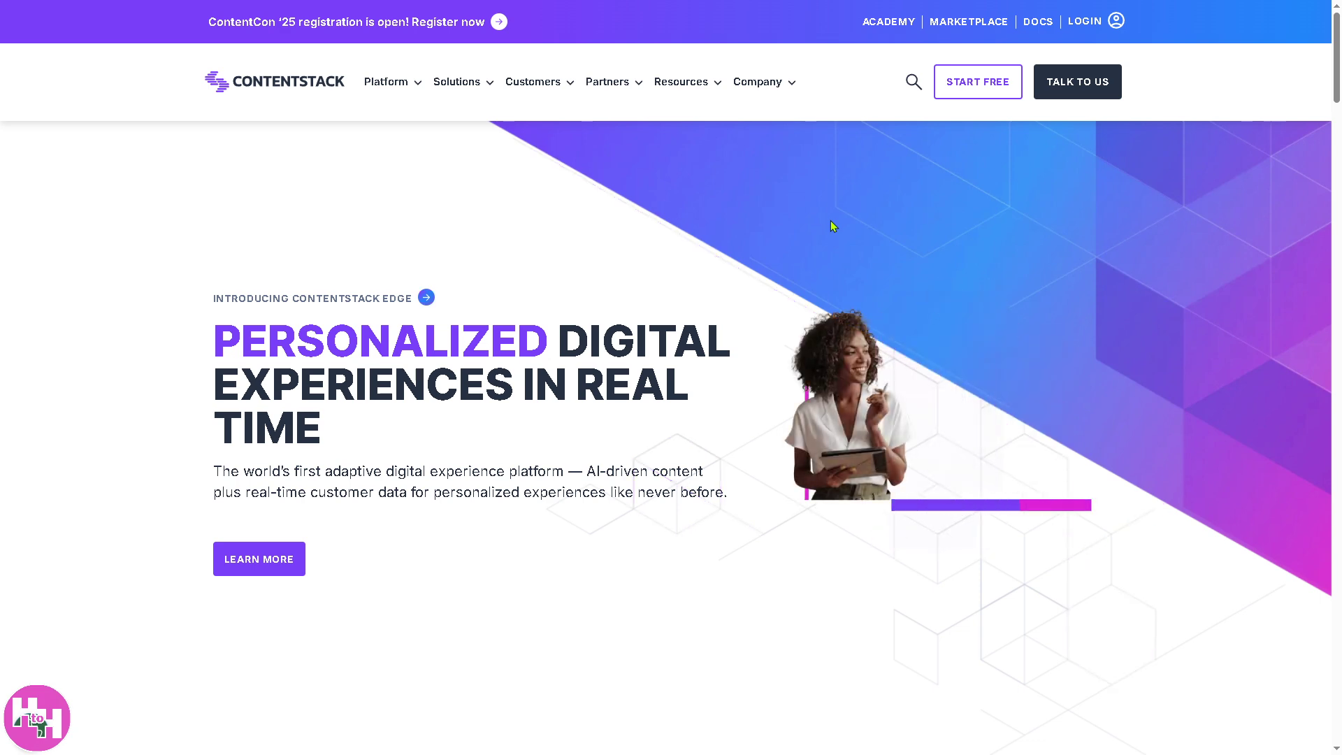
click(978, 91)
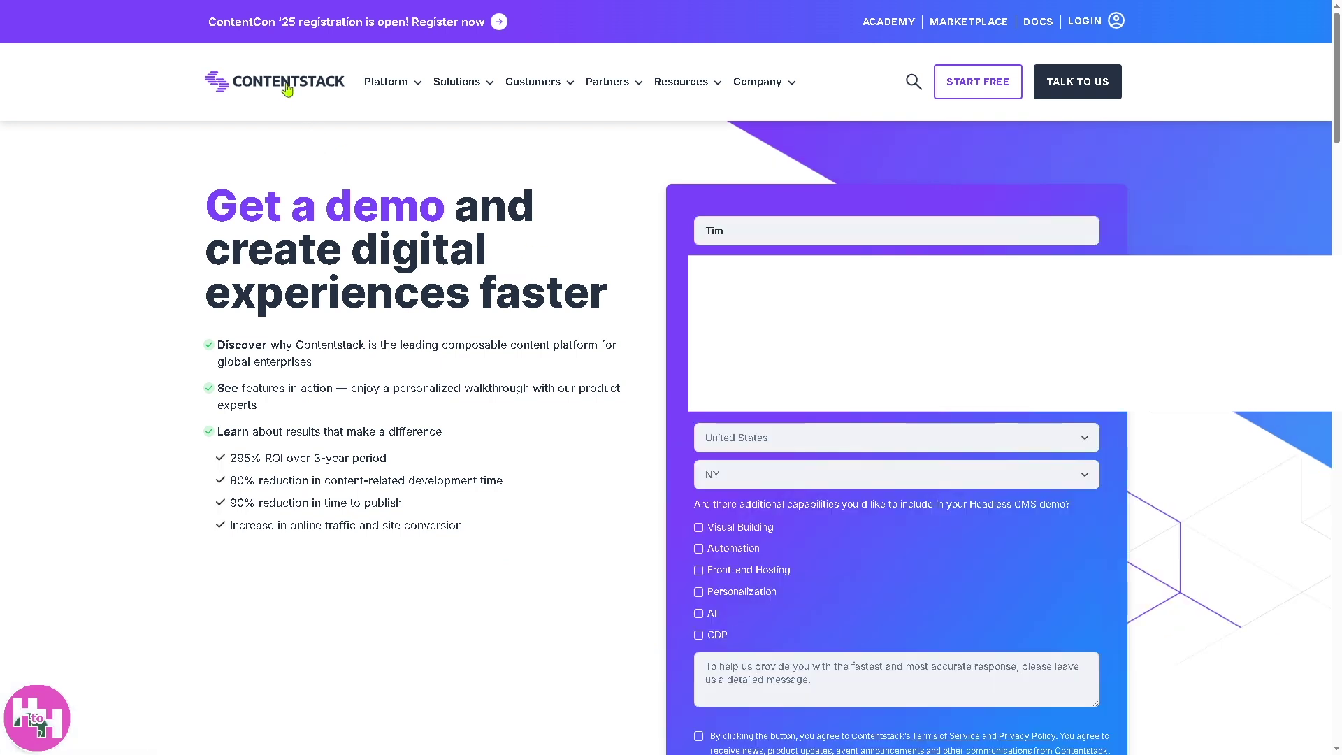
click(309, 109)
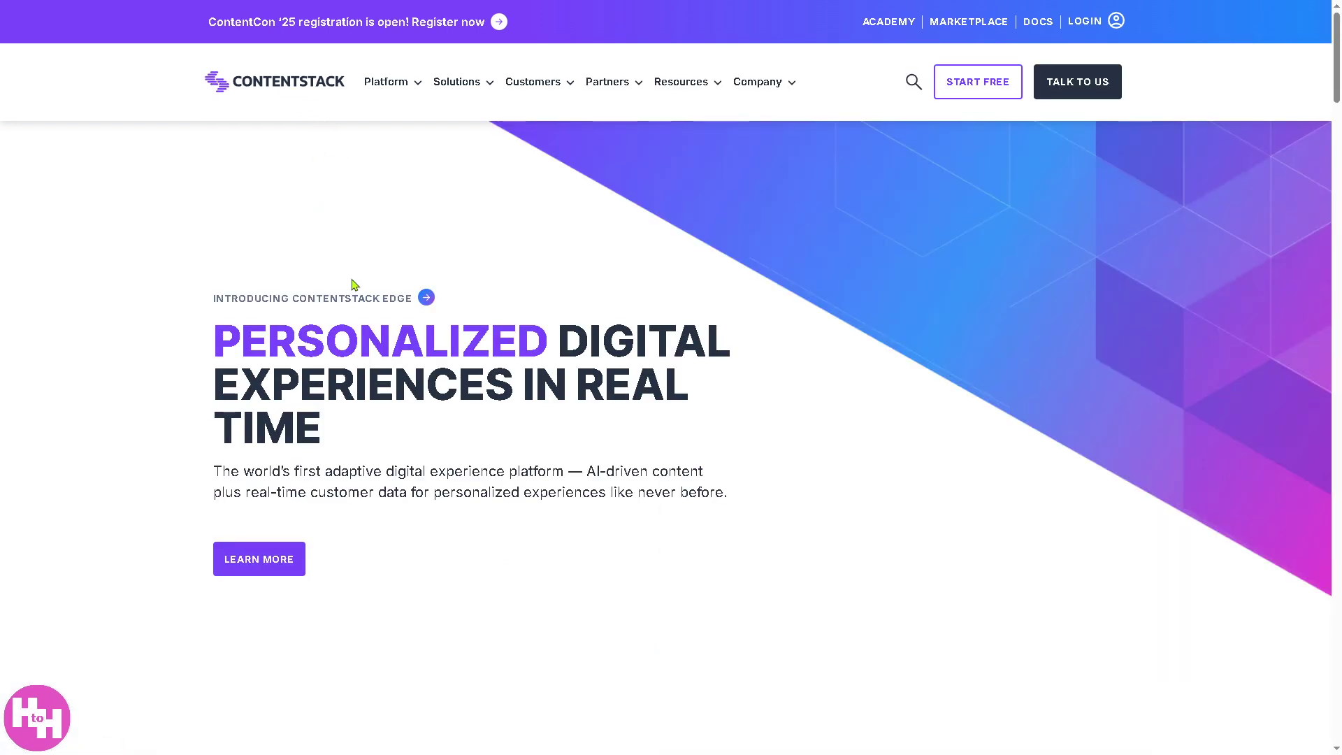